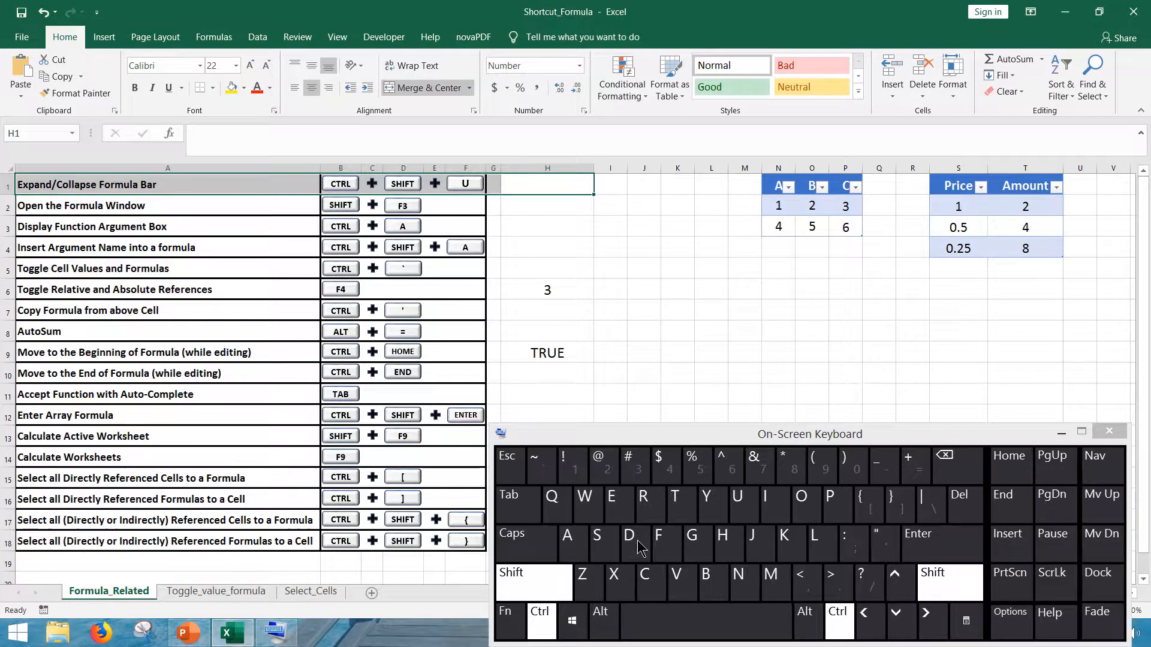
Collapse the expanded formula bar.
{"action": "left_click", "coordinate": [737, 501]}
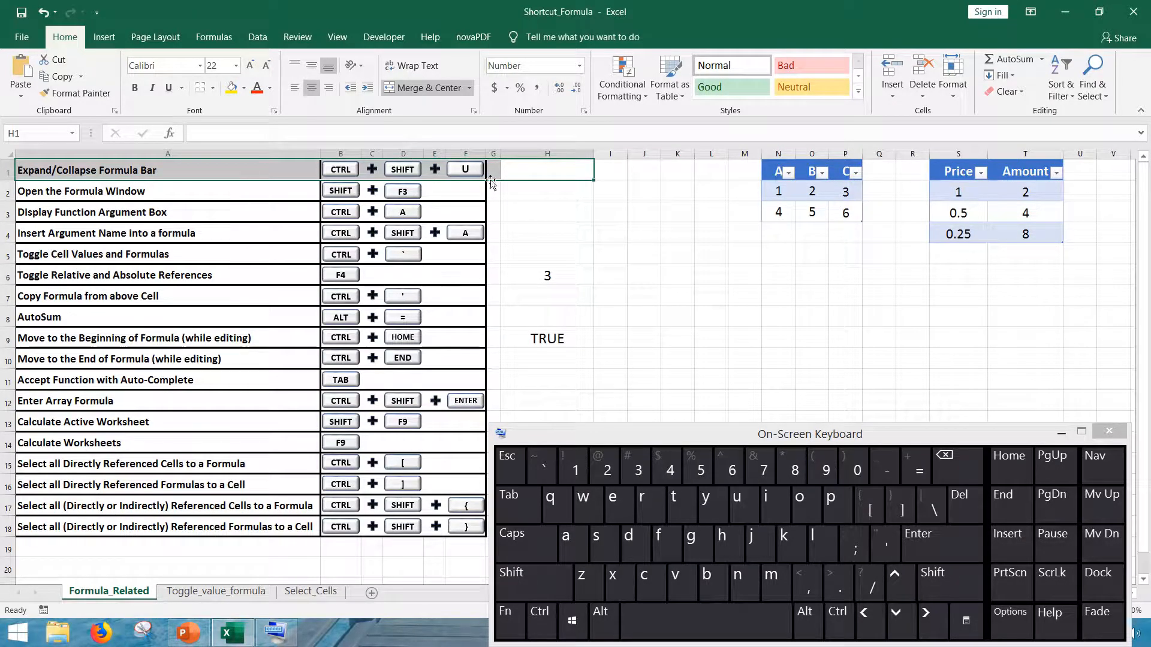
Open the Insert Function window for cell H2 and close it without choosing a function.
{"action": "left_click_drag", "start_coordinate": [520, 190], "coordinate": [260, 186]}
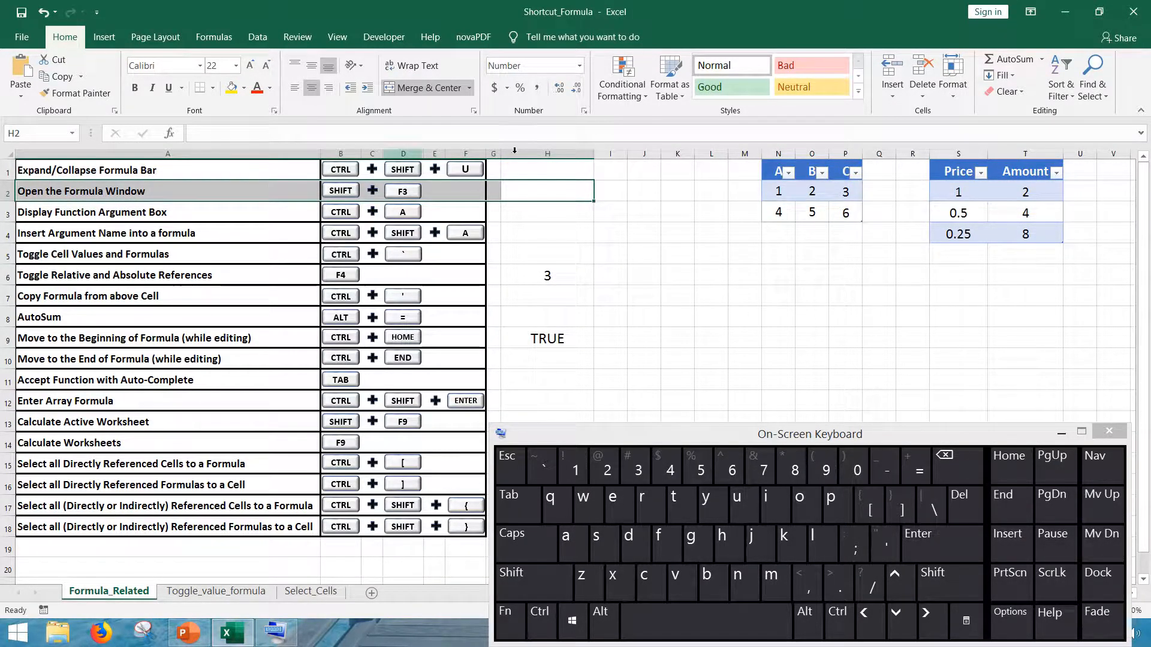
{"action": "left_click", "coordinate": [540, 189]}
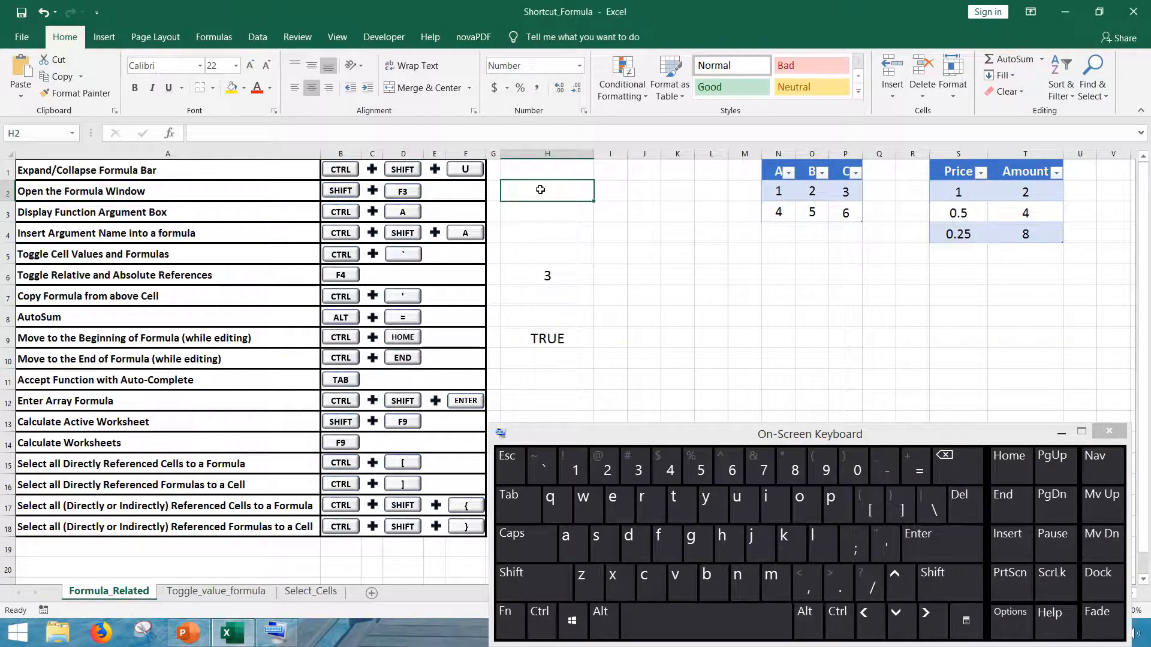
{"action": "left_click", "coordinate": [519, 593]}
{"action": "left_click", "coordinate": [506, 614]}
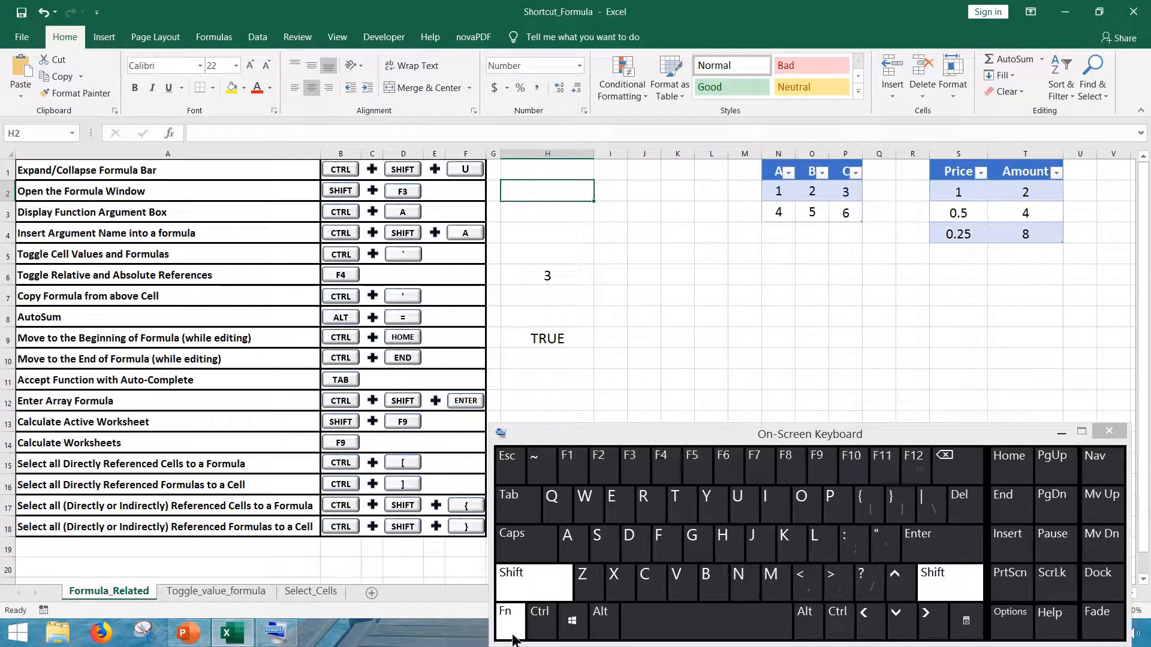
{"action": "left_click", "coordinate": [627, 474]}
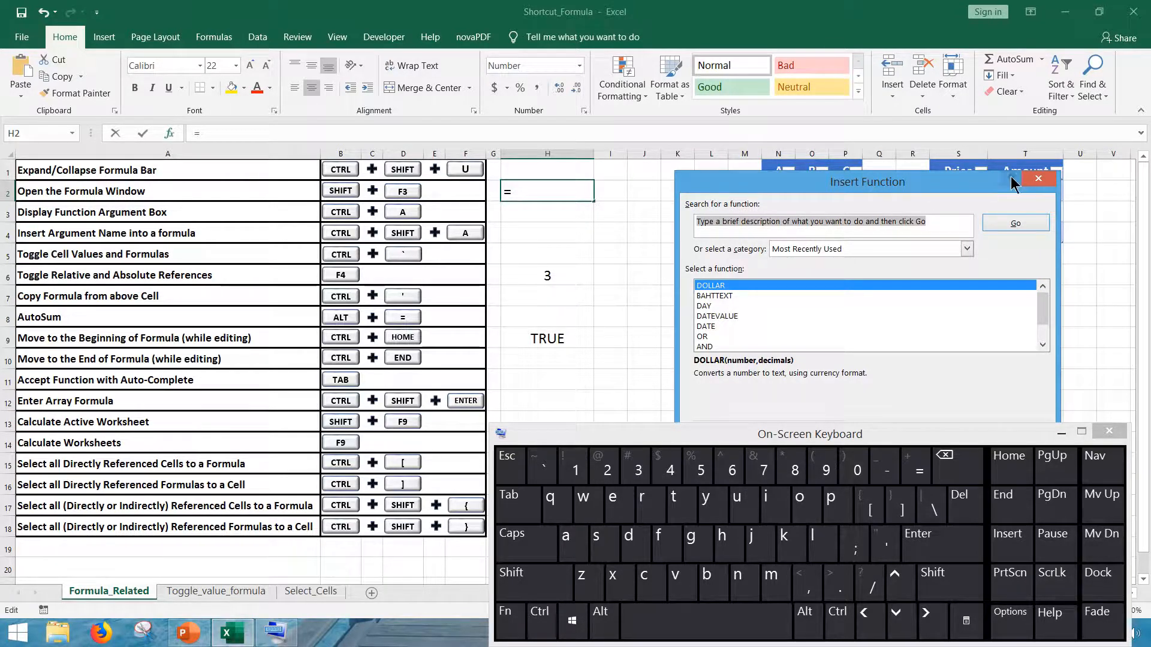
{"action": "left_click", "coordinate": [1038, 179]}
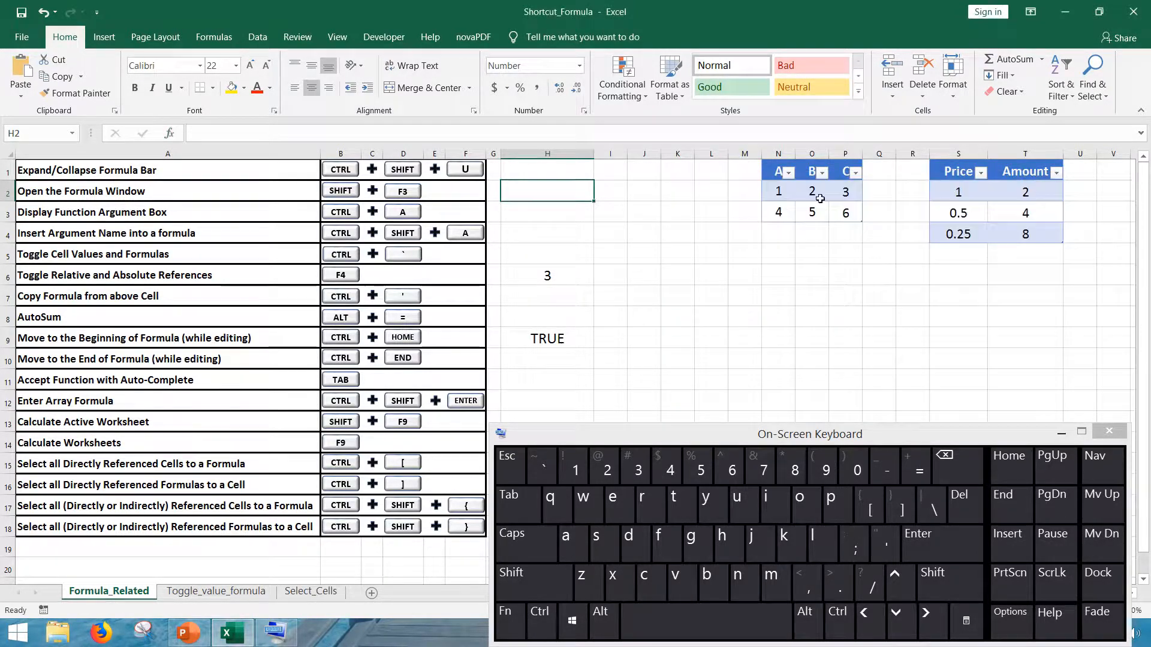
Start a =sum formula in cell H3, bring up its Function Arguments box, and cancel the entry.
{"action": "left_click", "coordinate": [561, 217]}
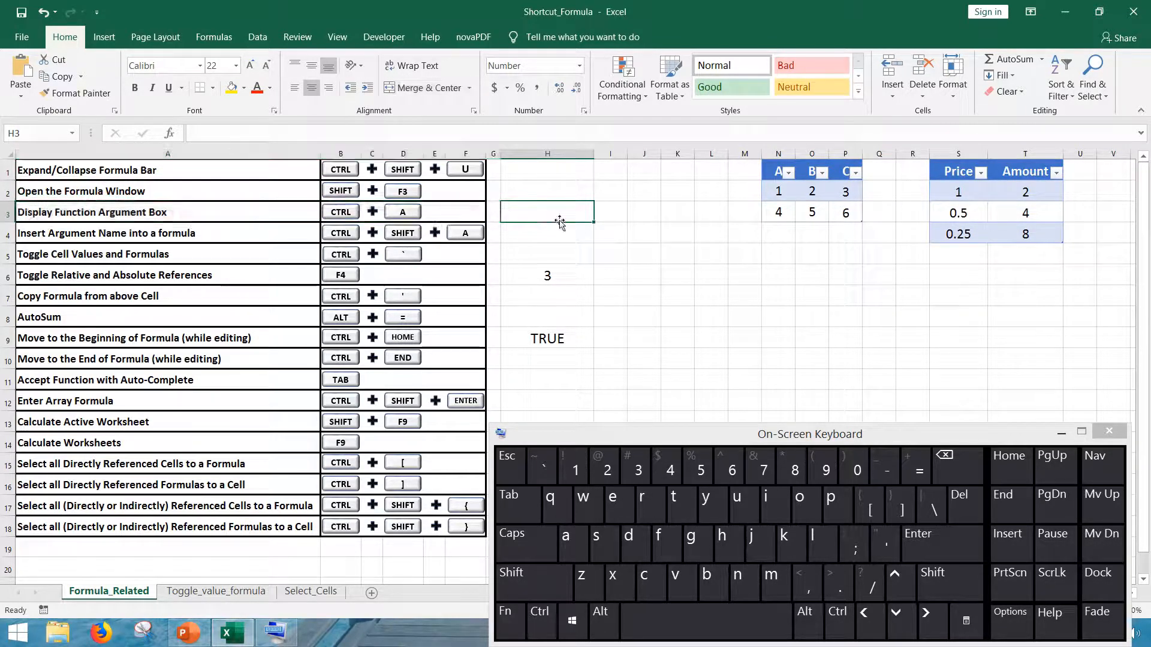
{"action": "type", "text": "=sum"}
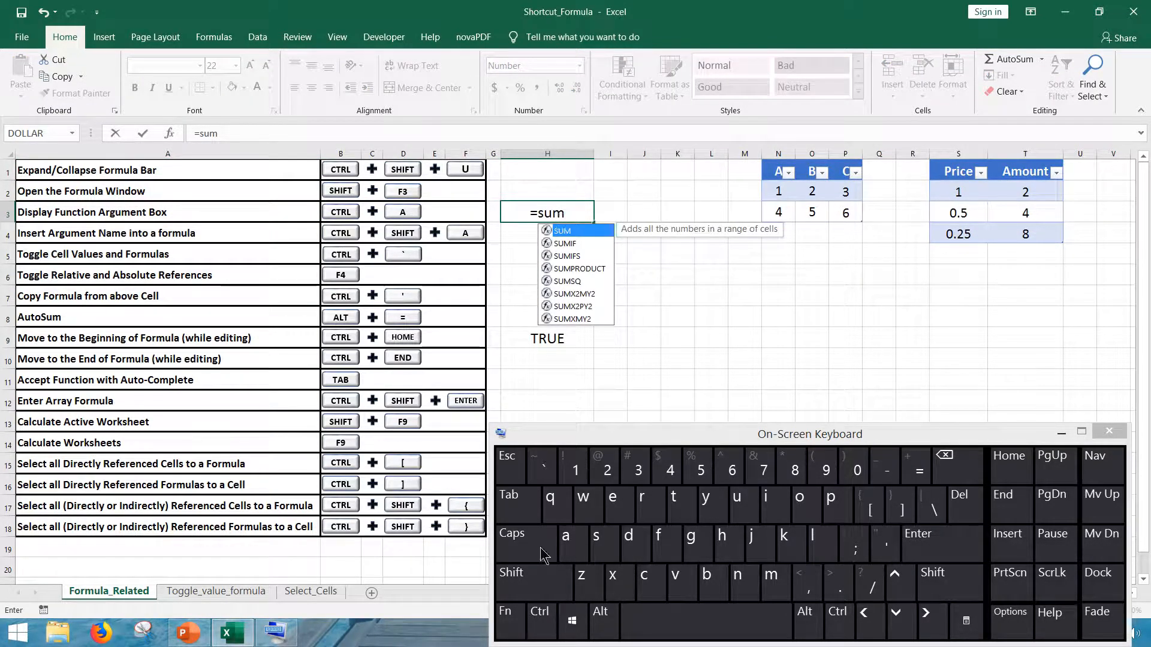
{"action": "left_click", "coordinate": [540, 613]}
{"action": "left_click", "coordinate": [570, 550]}
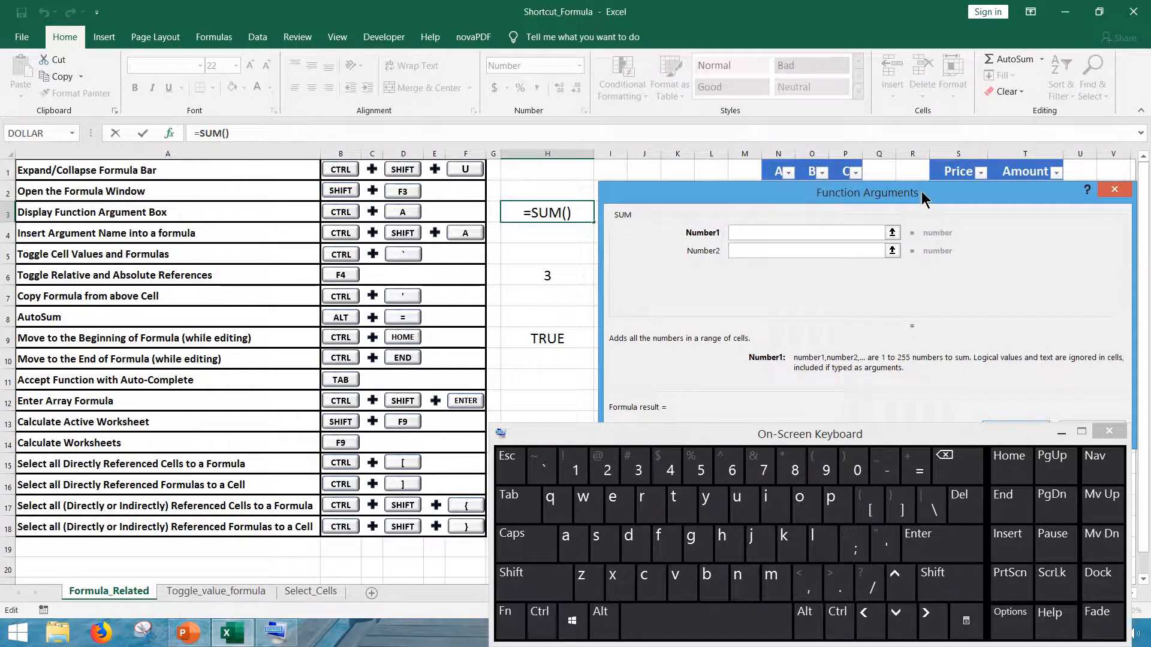
{"action": "left_click", "coordinate": [1114, 190]}
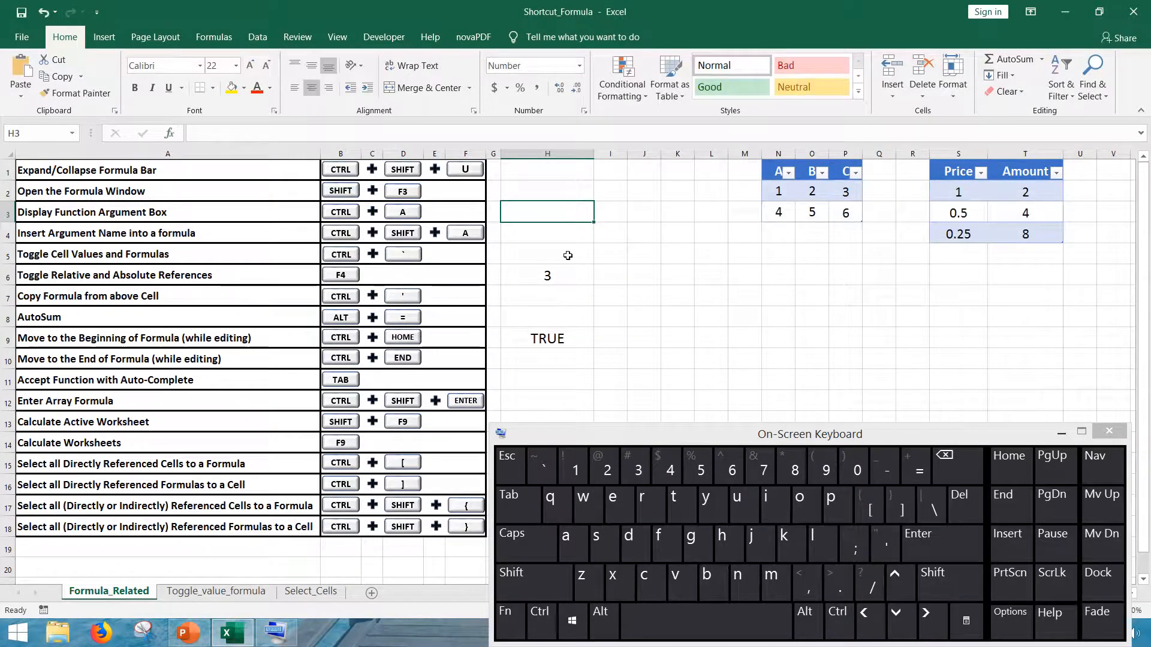
Start a =sum formula in cell H4, insert its argument names number1, number2, and discard the entry.
{"action": "left_click_drag", "start_coordinate": [549, 234], "coordinate": [265, 230]}
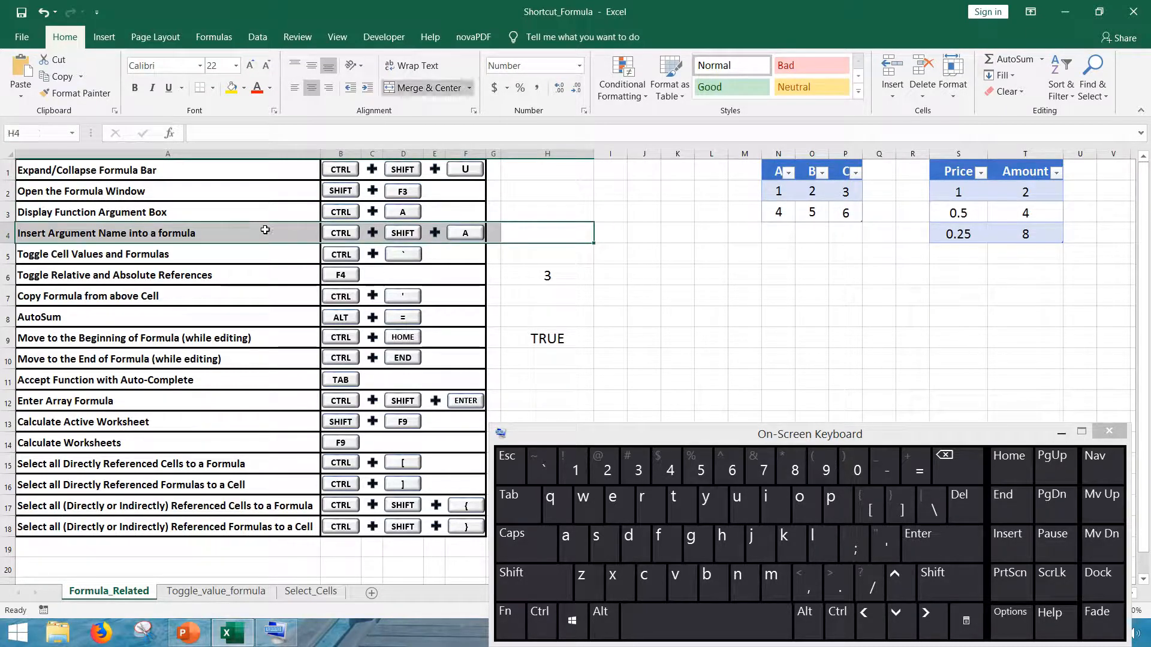
{"action": "left_click", "coordinate": [514, 231]}
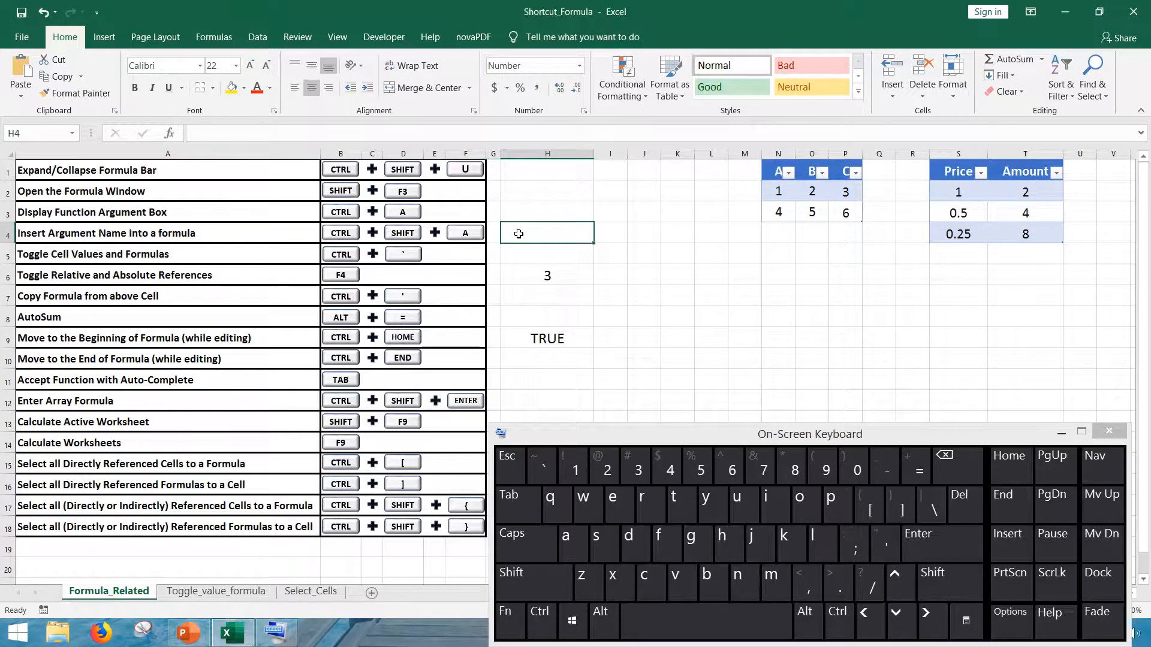
{"action": "type", "text": "=sum"}
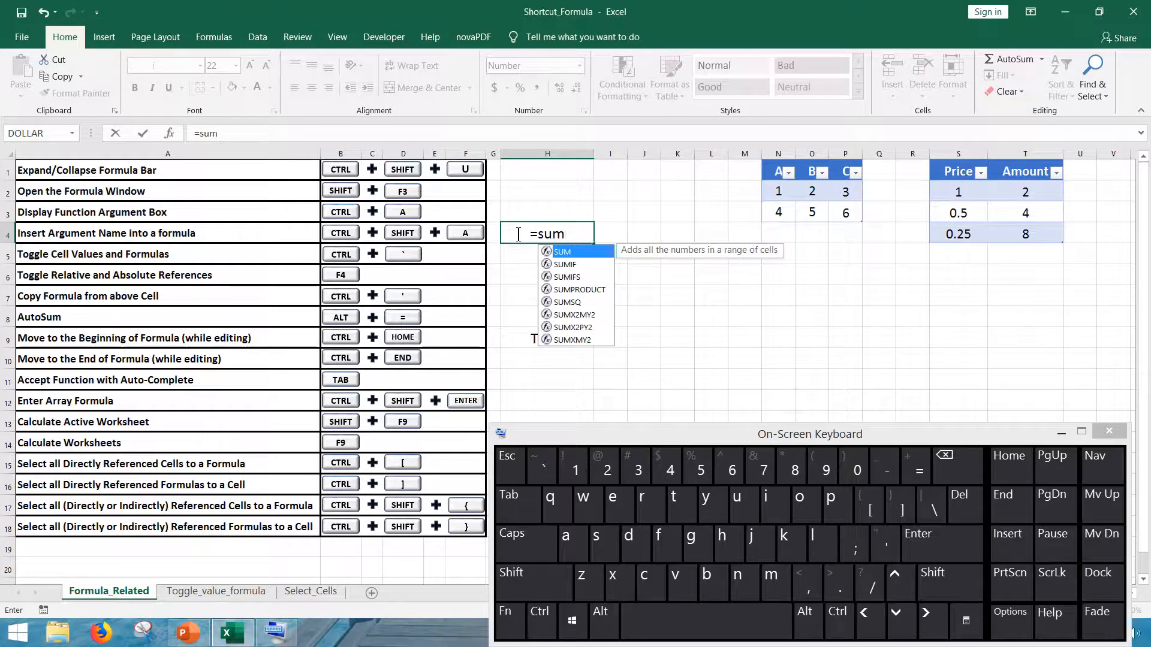
{"action": "left_click", "coordinate": [533, 623]}
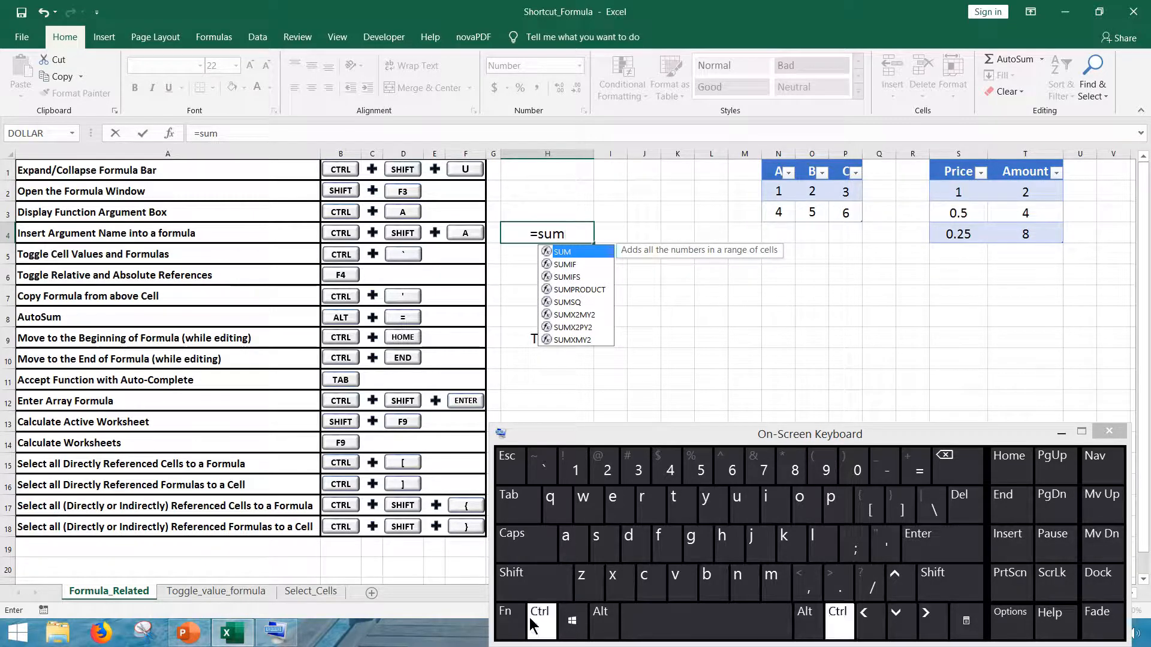
{"action": "left_click", "coordinate": [530, 584]}
{"action": "left_click", "coordinate": [565, 555]}
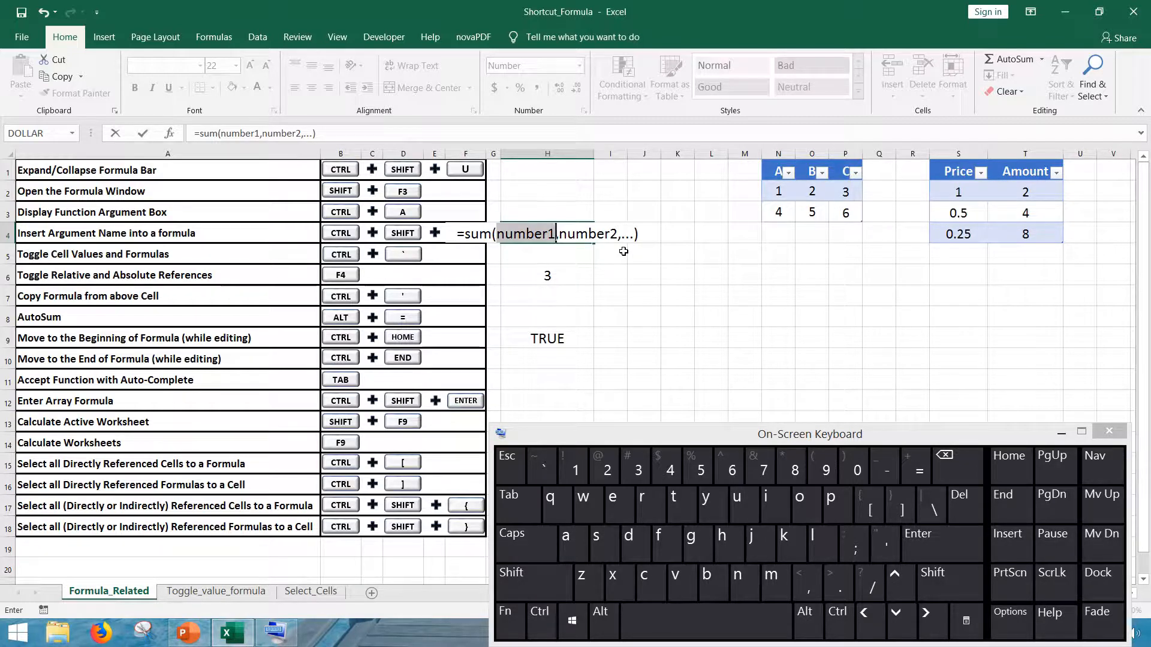
{"action": "key", "text": "Escape"}
Display the formulas instead of the cell values on the Toggle_value_formula sheet.
{"action": "left_click_drag", "start_coordinate": [518, 255], "coordinate": [277, 252]}
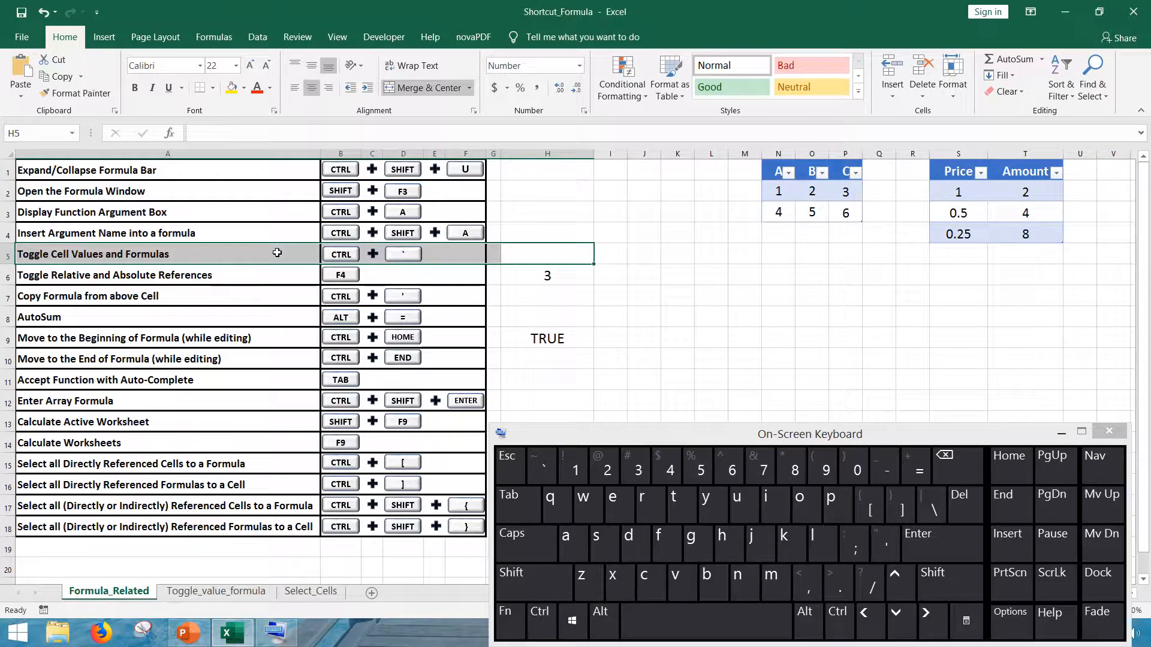
{"action": "left_click", "coordinate": [189, 592]}
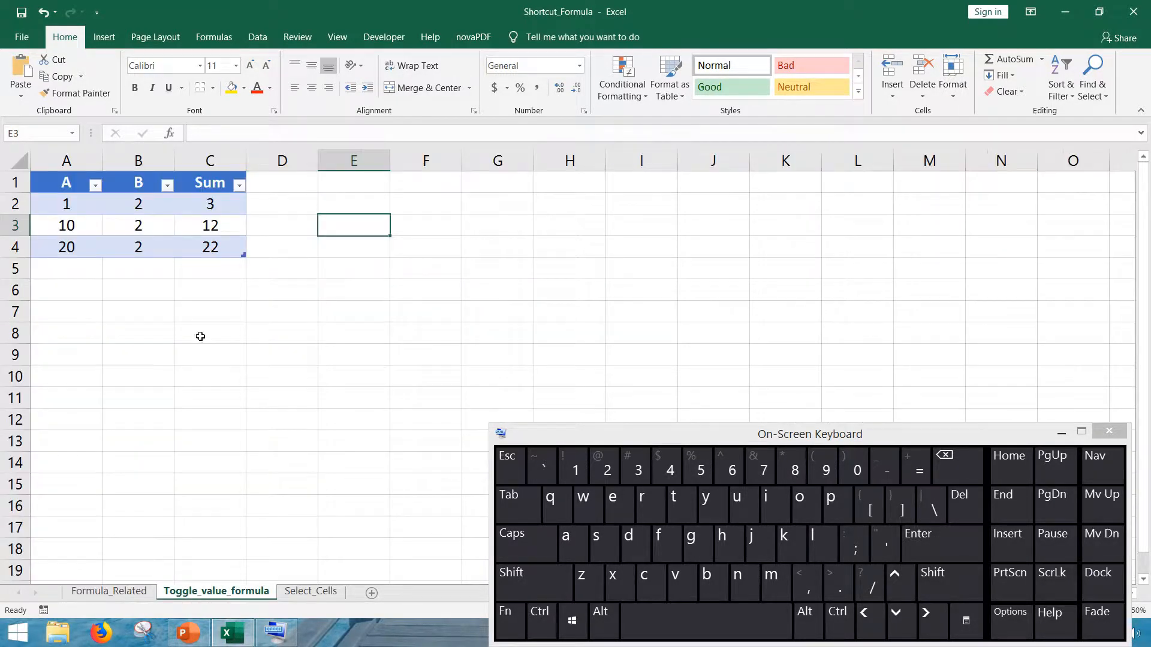
{"action": "left_click", "coordinate": [535, 624]}
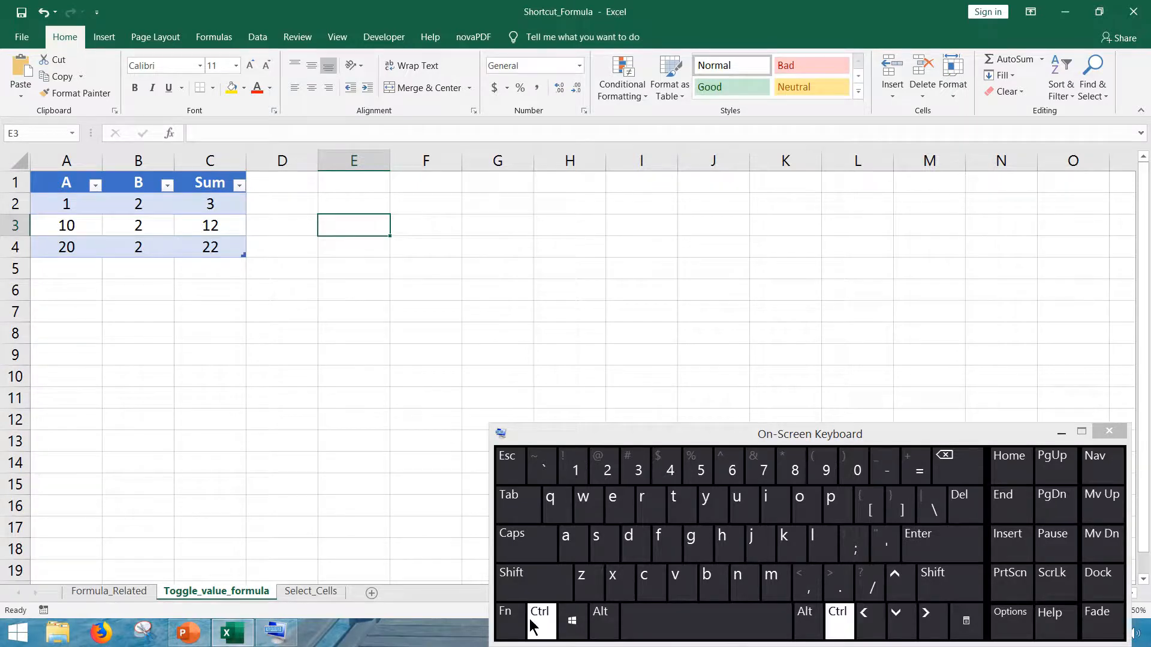
{"action": "left_click", "coordinate": [539, 470]}
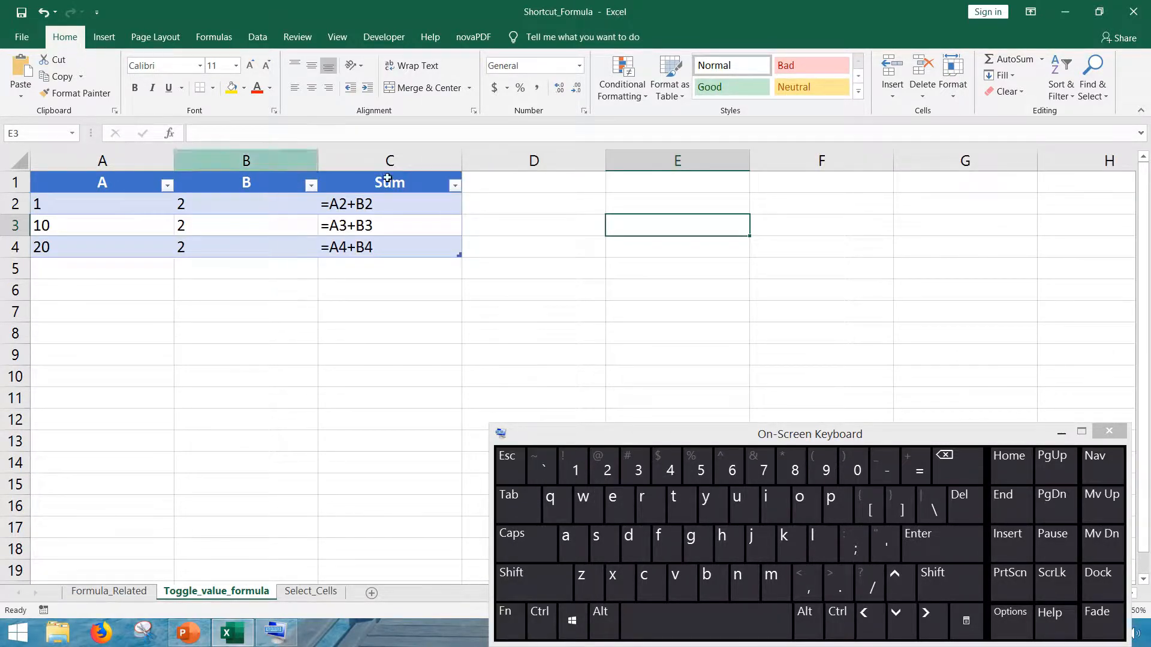
Switch the sheet back to showing cell values and return to the Formula_Related sheet.
{"action": "left_click", "coordinate": [541, 624]}
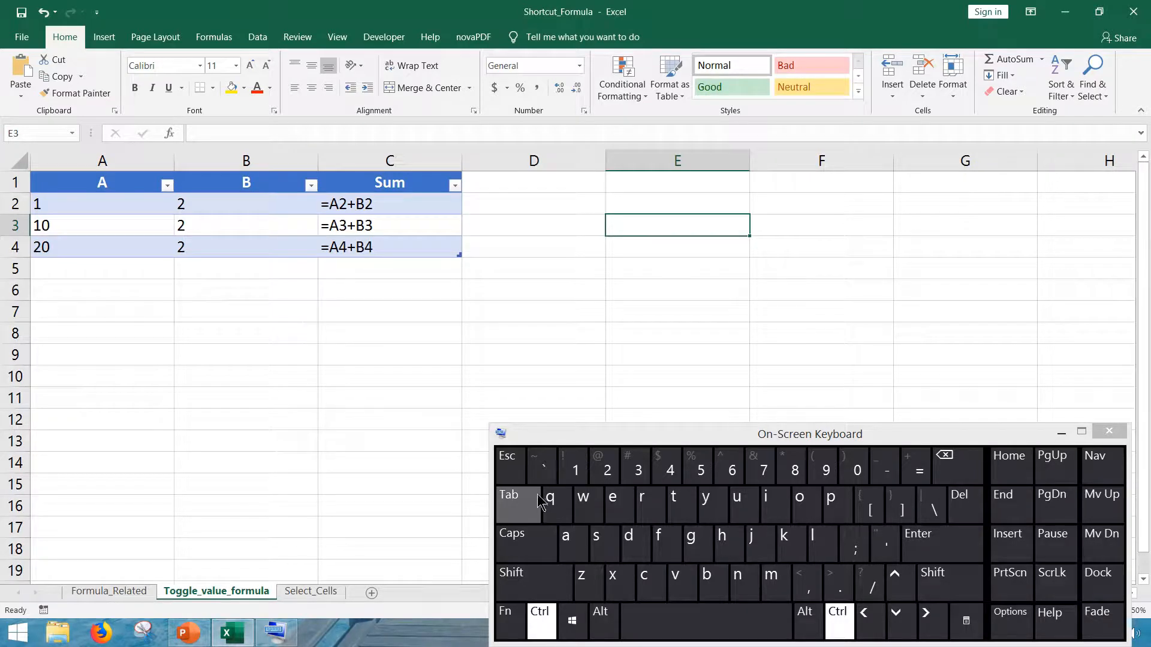
{"action": "left_click", "coordinate": [545, 476]}
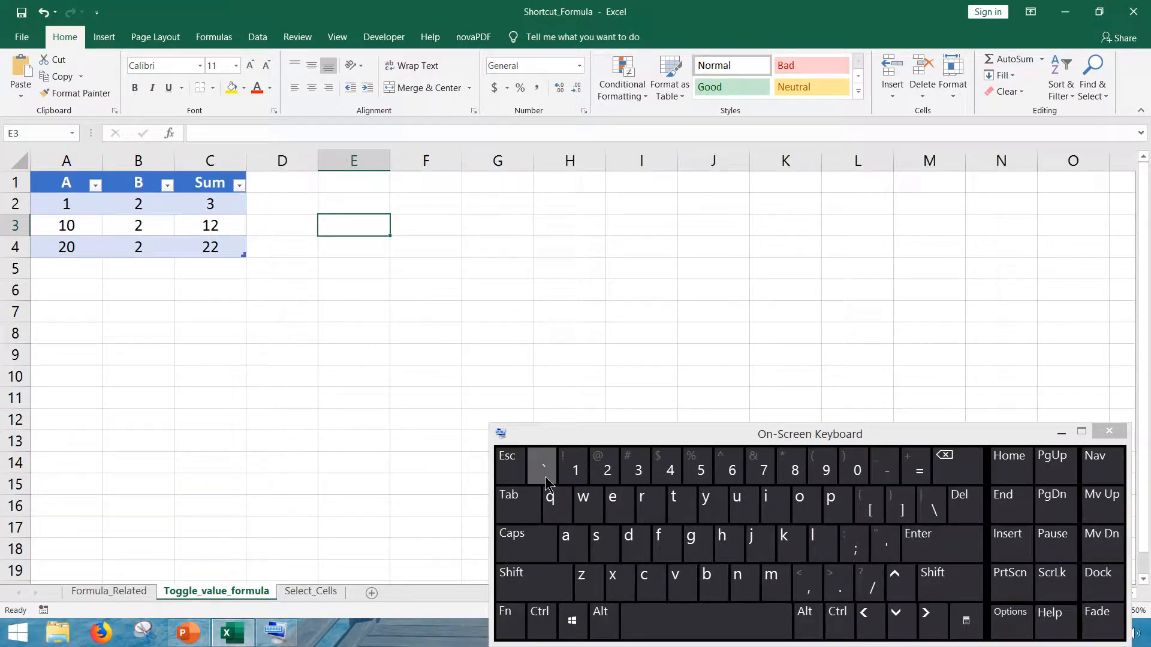
{"action": "left_click", "coordinate": [114, 589]}
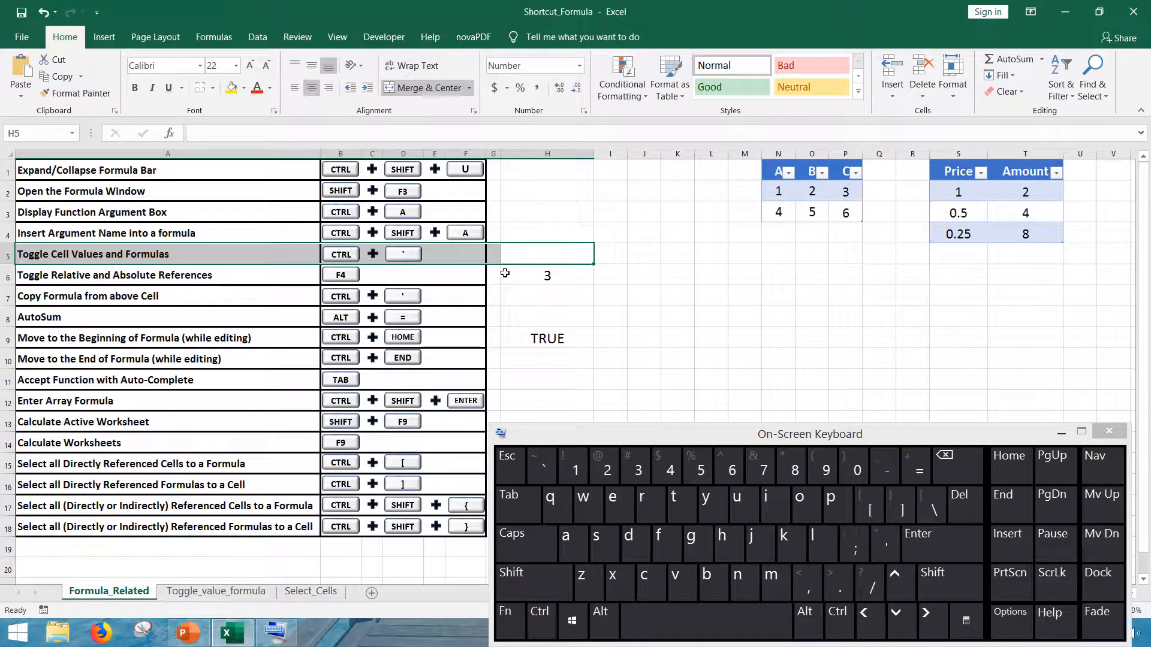
Make the O2 reference in cell H6's SUM formula fully absolute, as $O$2.
{"action": "left_click_drag", "start_coordinate": [505, 273], "coordinate": [215, 275]}
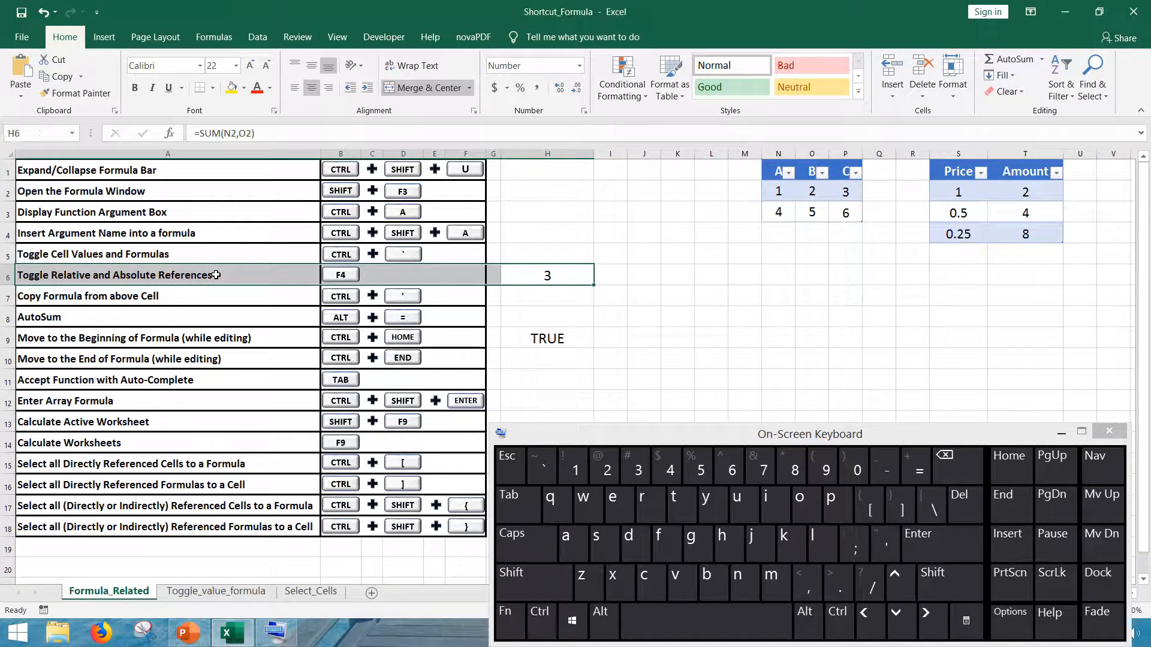
{"action": "left_click", "coordinate": [561, 275]}
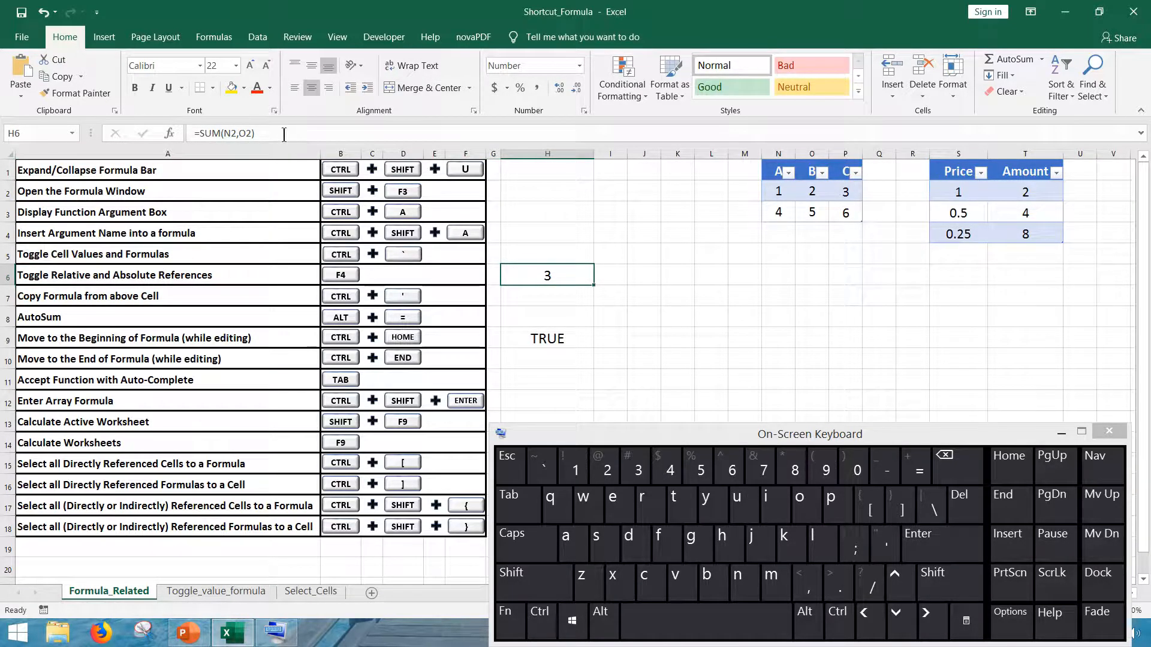
{"action": "left_click", "coordinate": [252, 133]}
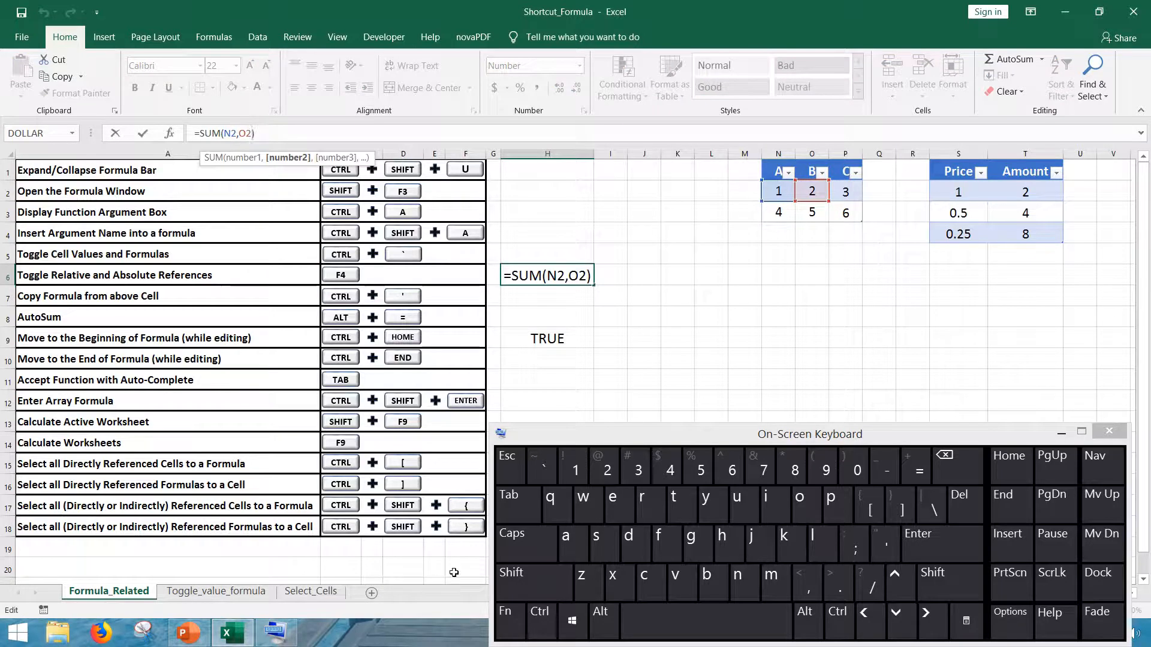
{"action": "left_click", "coordinate": [508, 619]}
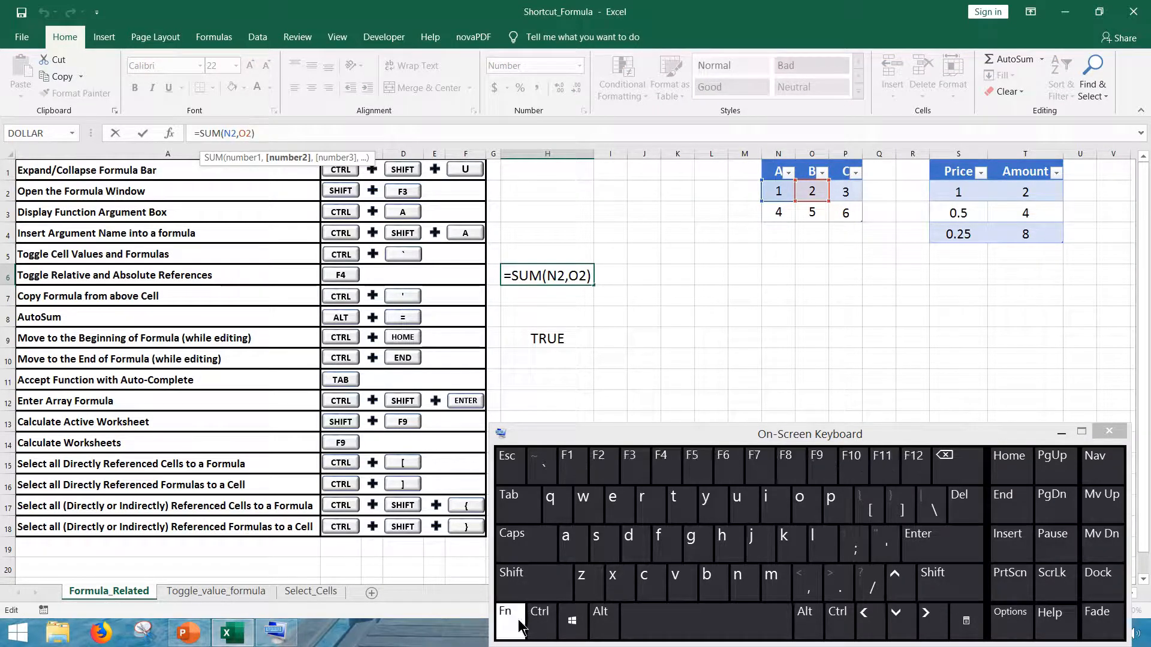
{"action": "left_click", "coordinate": [674, 462]}
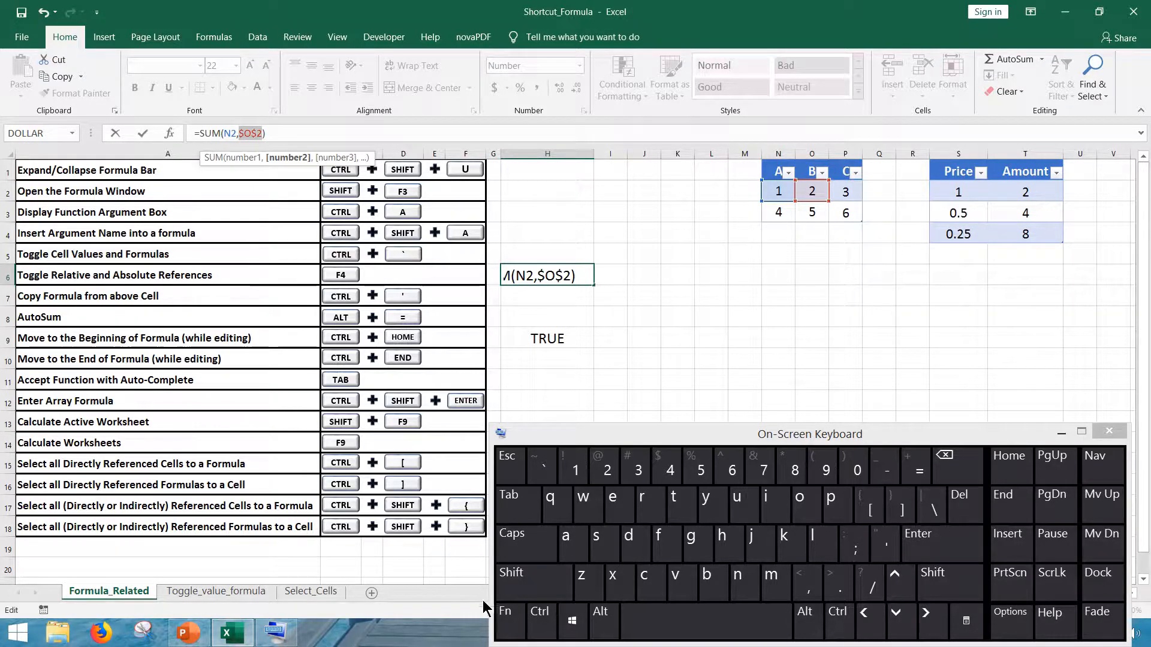
Cycle H6's second reference through O$2 and $O2 back to the relative O2, and commit the formula.
{"action": "left_click", "coordinate": [510, 617]}
{"action": "left_click", "coordinate": [662, 462]}
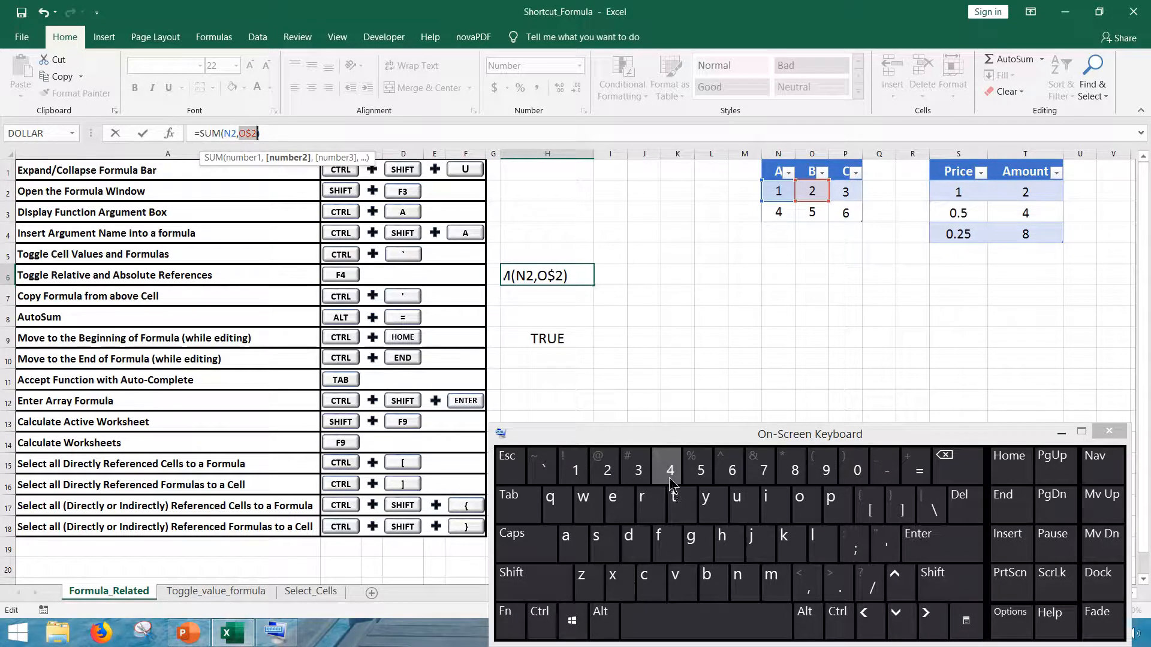
{"action": "left_click", "coordinate": [520, 625]}
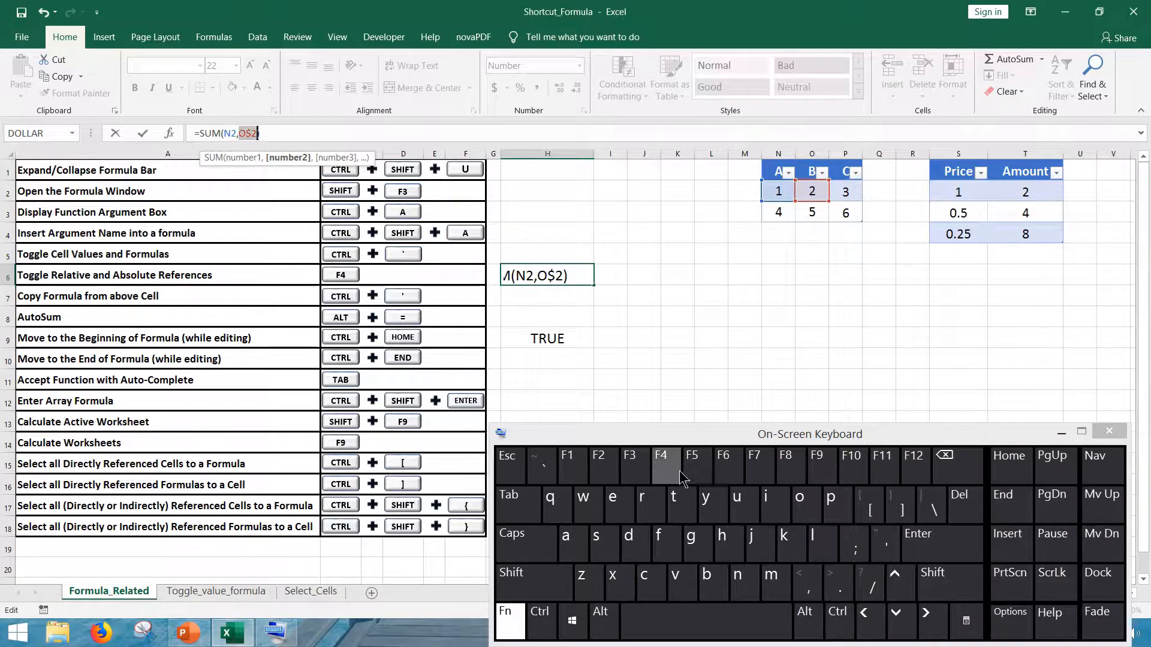
{"action": "left_click", "coordinate": [679, 473]}
{"action": "left_click", "coordinate": [509, 621]}
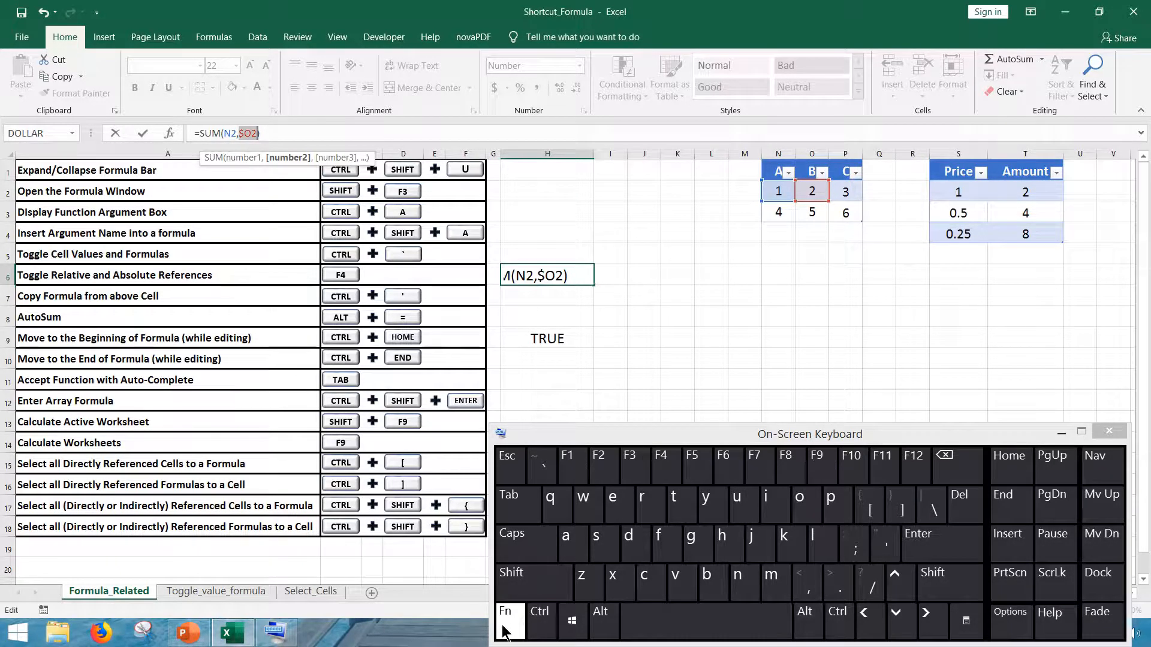
{"action": "left_click", "coordinate": [659, 474]}
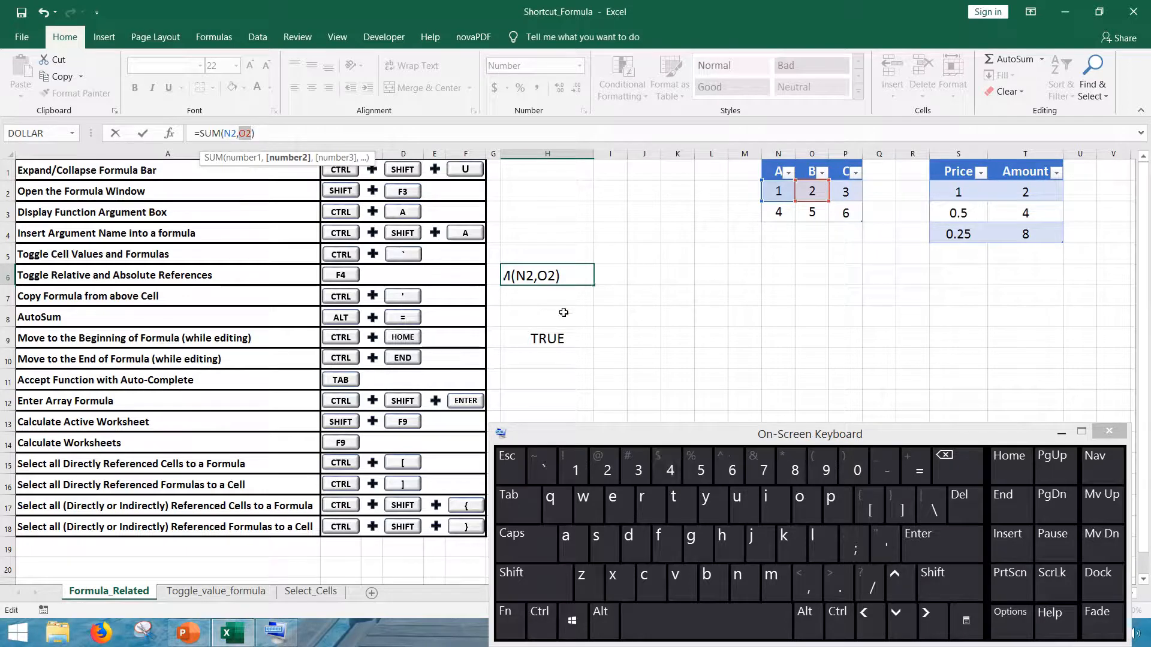
{"action": "key", "text": "ctrl+Return"}
Copy the formula from the cell above, =SUM(N2,O2), into cell H7 and commit it.
{"action": "left_click_drag", "start_coordinate": [525, 297], "coordinate": [288, 297]}
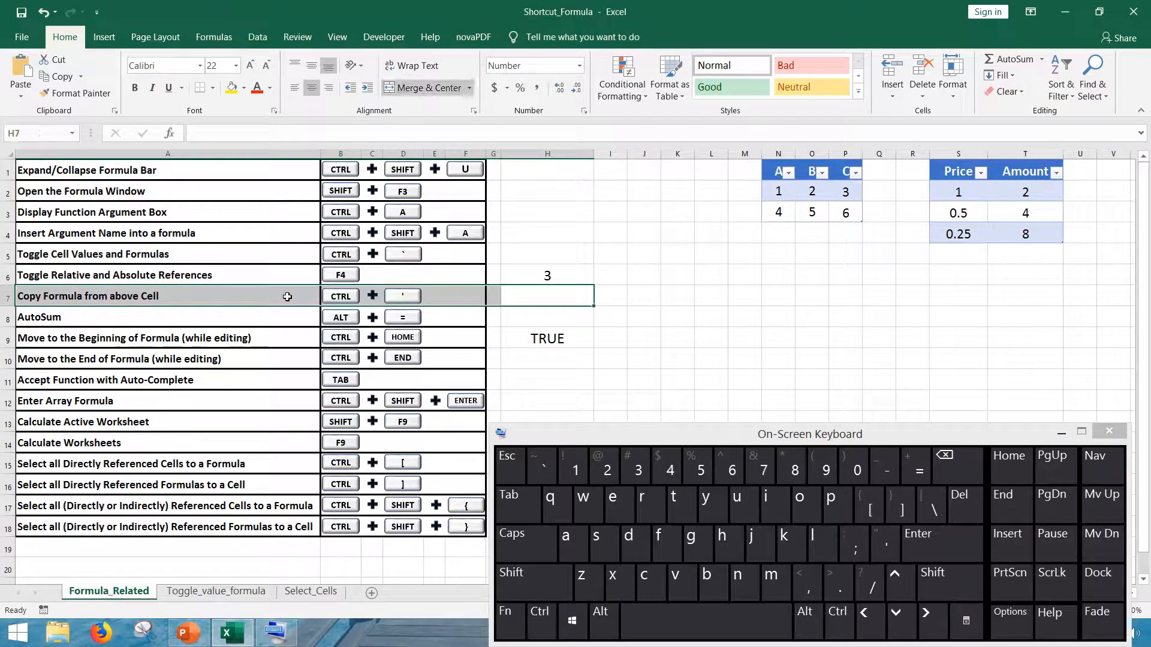
{"action": "left_click", "coordinate": [540, 296]}
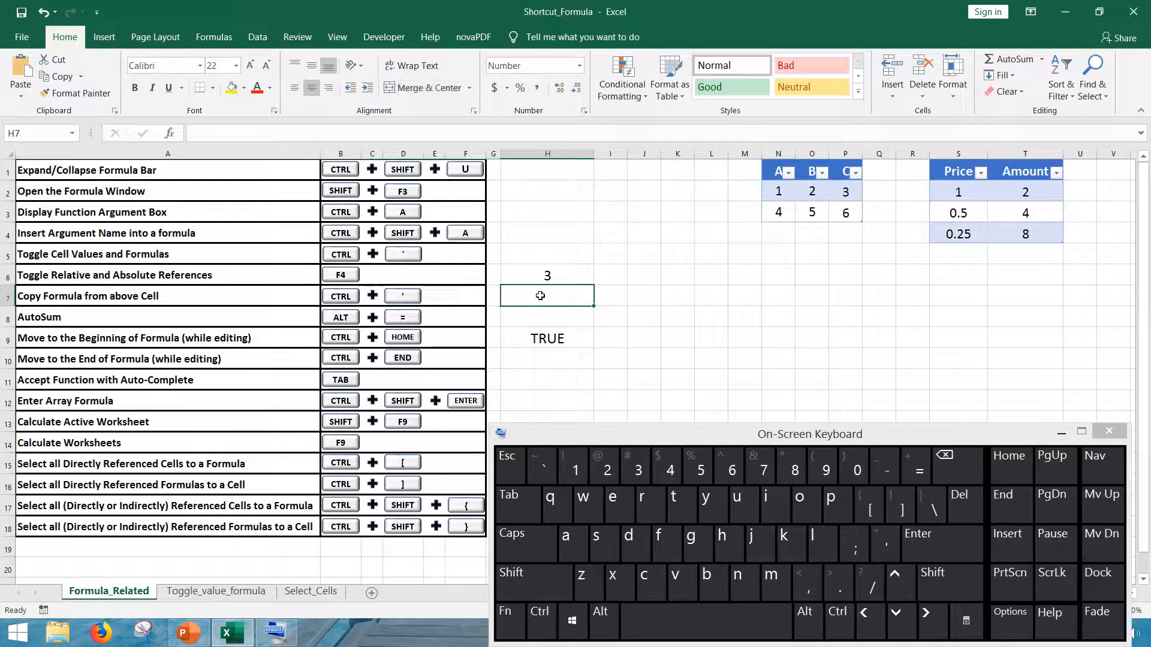
{"action": "left_click", "coordinate": [547, 617]}
{"action": "left_click", "coordinate": [890, 550]}
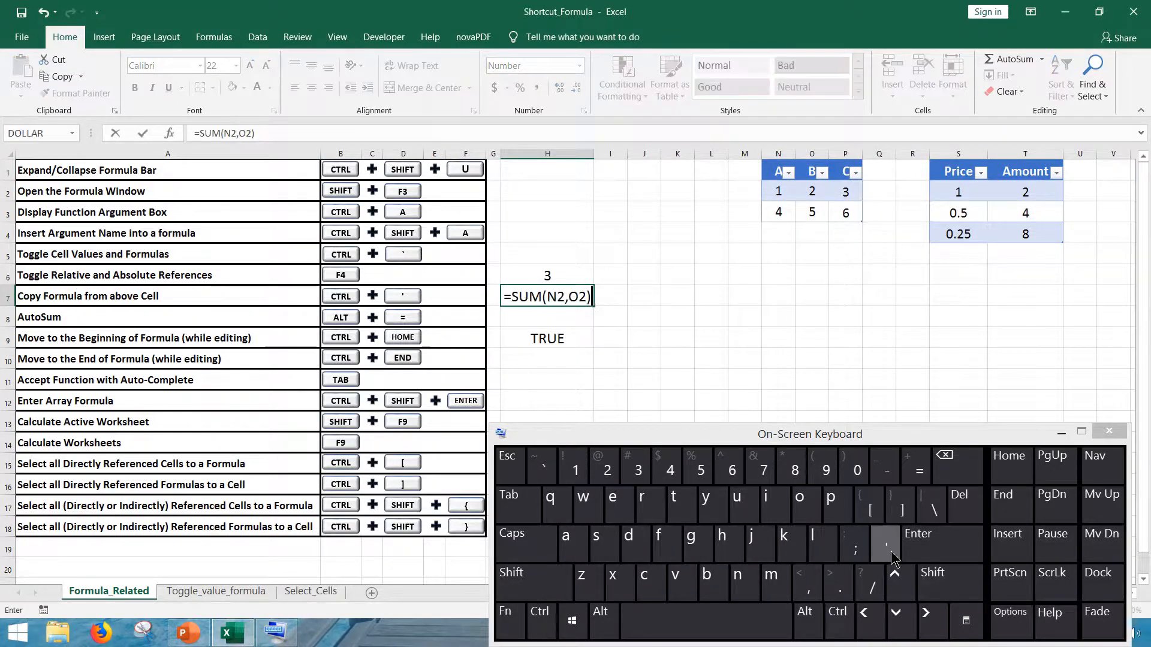
{"action": "left_click", "coordinate": [889, 550]}
{"action": "key", "text": "BackSpace"}
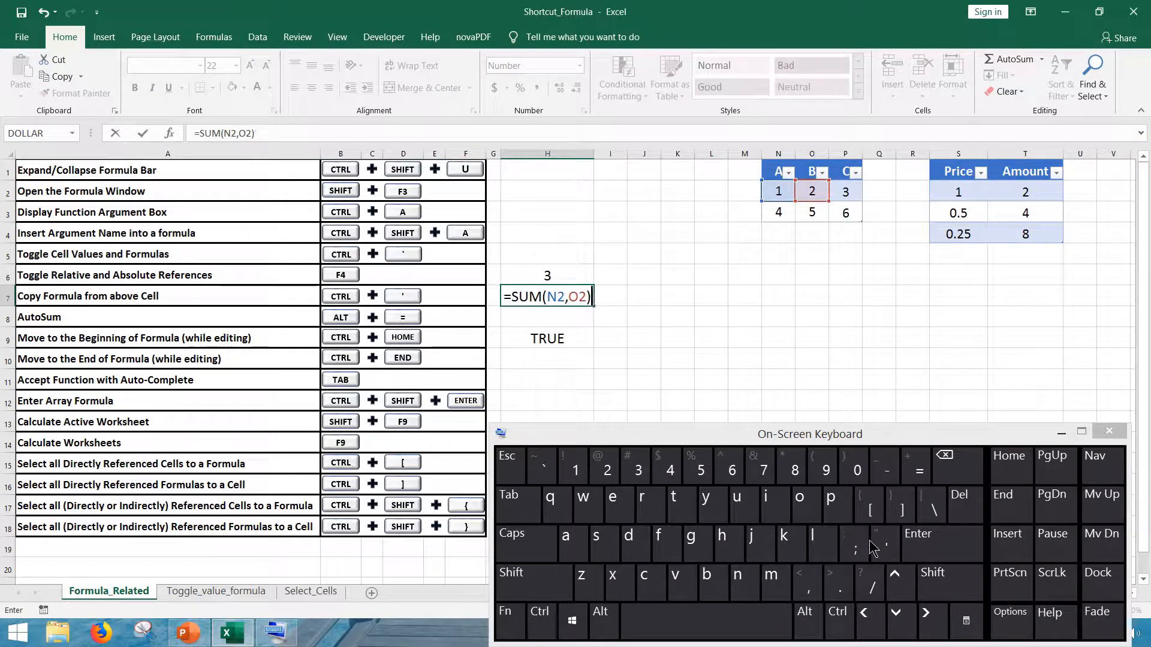
{"action": "key", "text": "Return"}
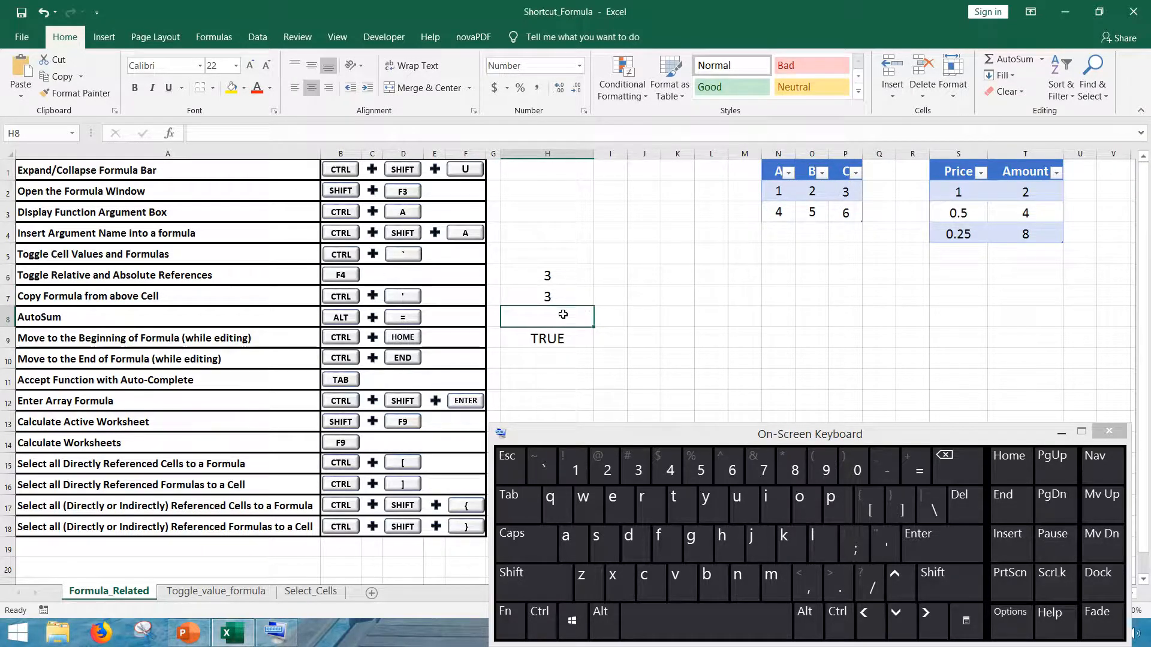
Add column totals with AutoSum in cells N4:P4 below the A, B and C columns.
{"action": "mouse_move", "coordinate": [520, 321]}
{"action": "left_mouse_down"}
{"action": "mouse_move", "coordinate": [180, 336]}
{"action": "mouse_move", "coordinate": [176, 324]}
{"action": "left_mouse_up"}
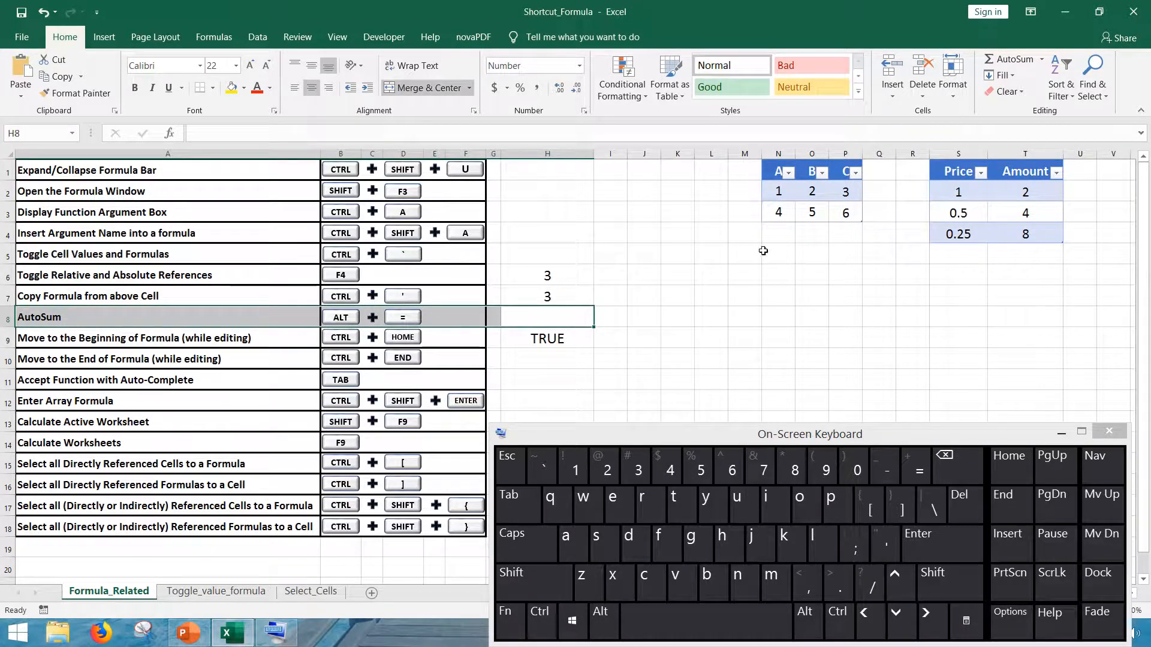
{"action": "left_click_drag", "start_coordinate": [778, 239], "coordinate": [846, 234]}
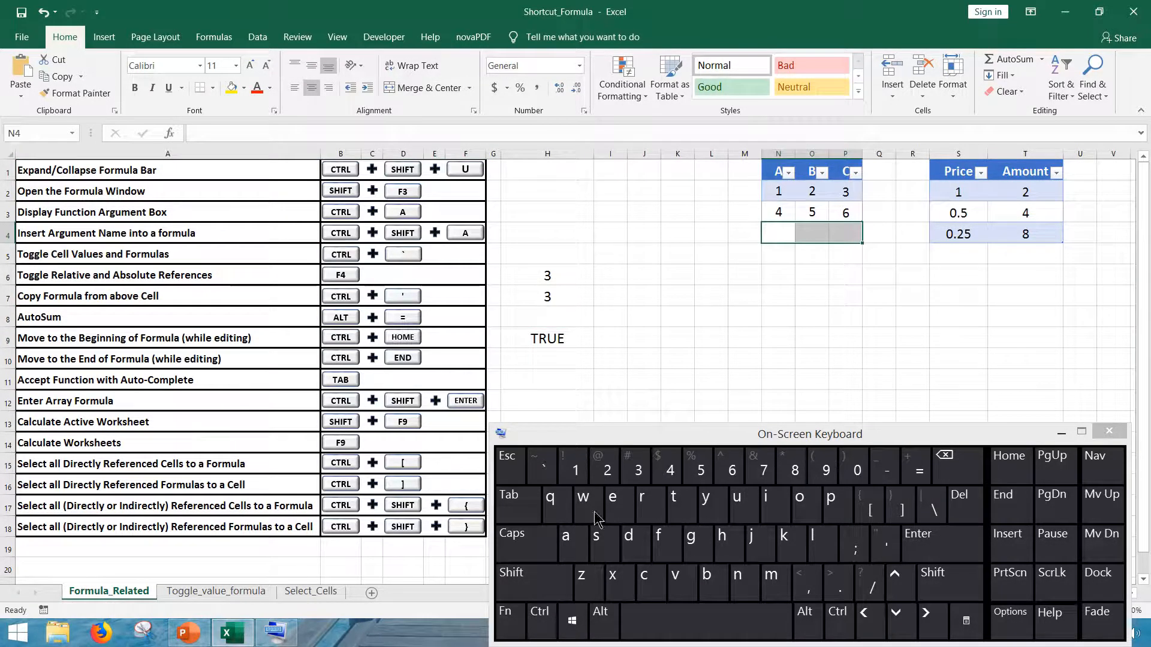
{"action": "left_click", "coordinate": [822, 622]}
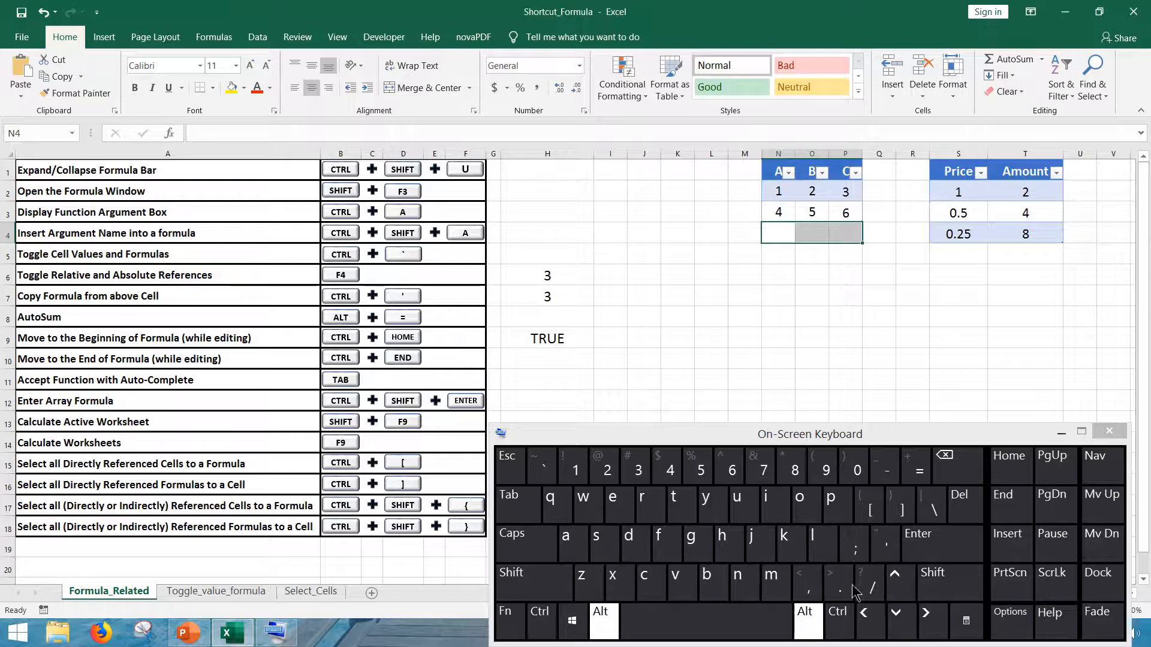
{"action": "left_click", "coordinate": [920, 471]}
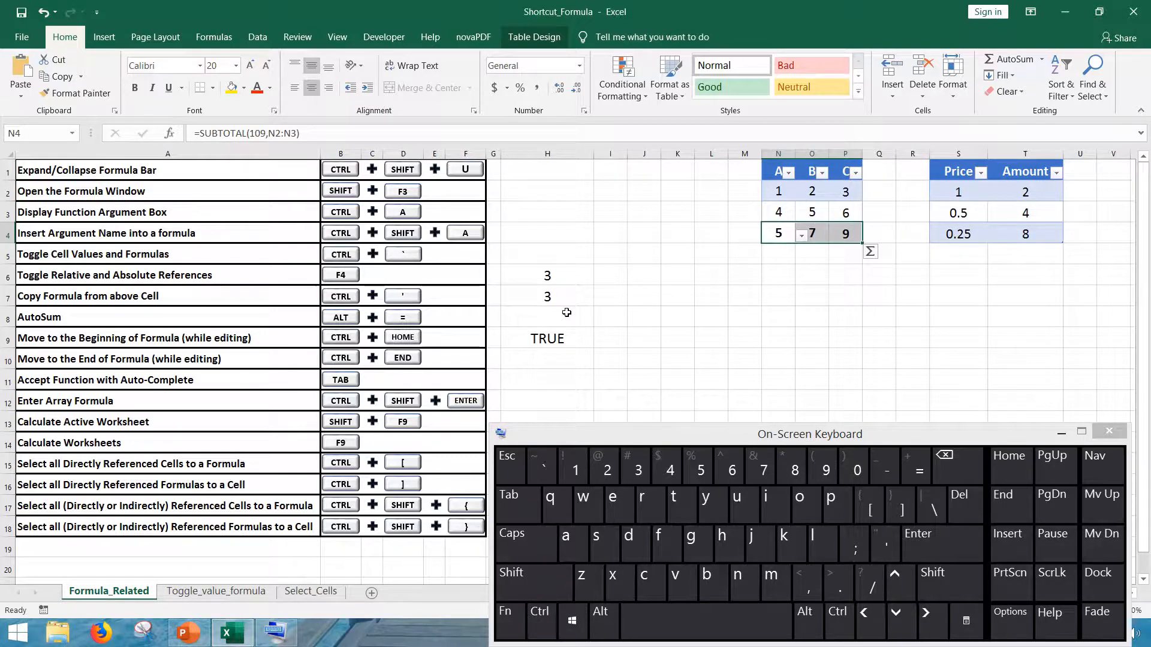
Open the IF formula in cell H9 for editing and move the cursor from its middle to the beginning.
{"action": "left_click_drag", "start_coordinate": [461, 336], "coordinate": [220, 342]}
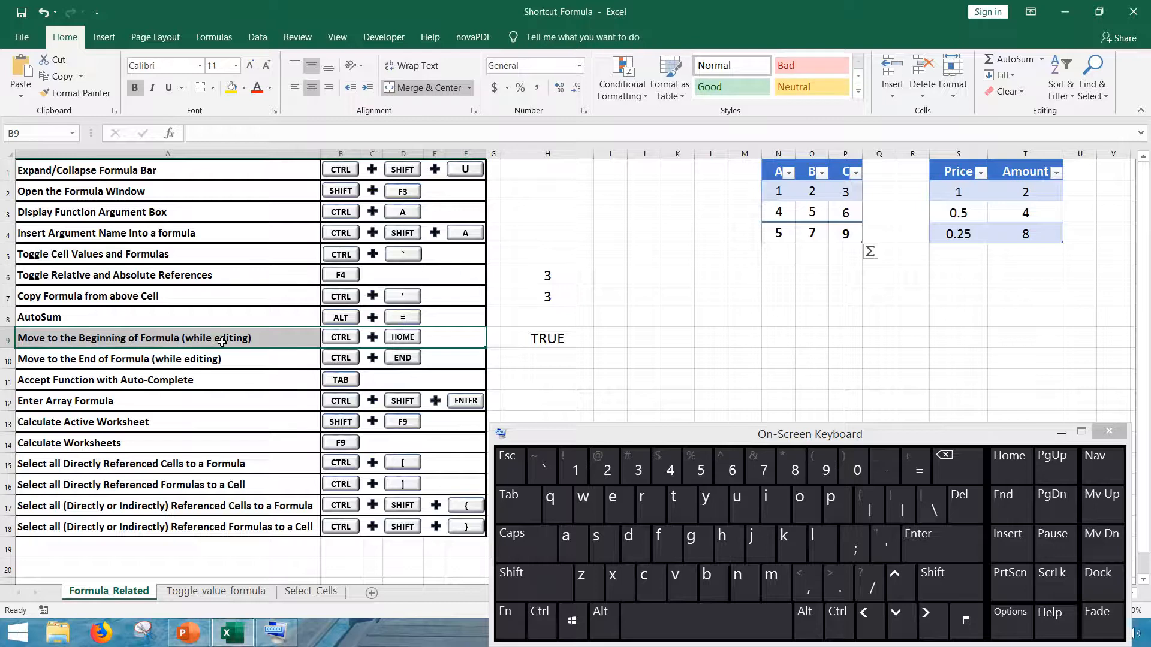
{"action": "left_click_drag", "start_coordinate": [441, 354], "coordinate": [196, 358]}
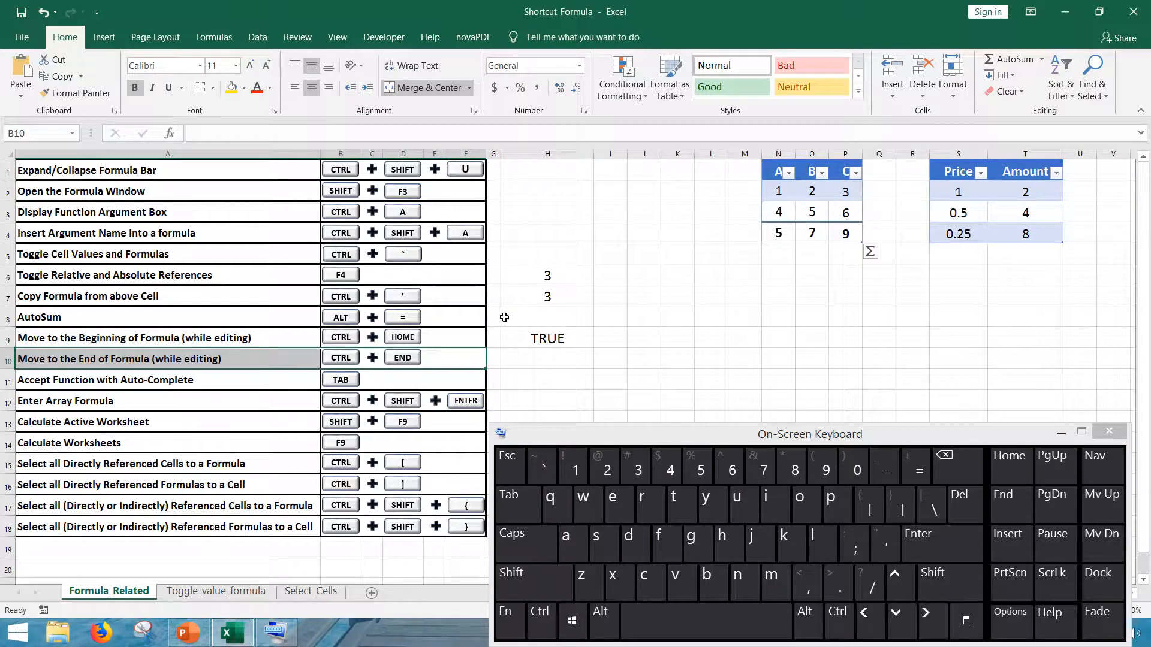
{"action": "left_click", "coordinate": [536, 330]}
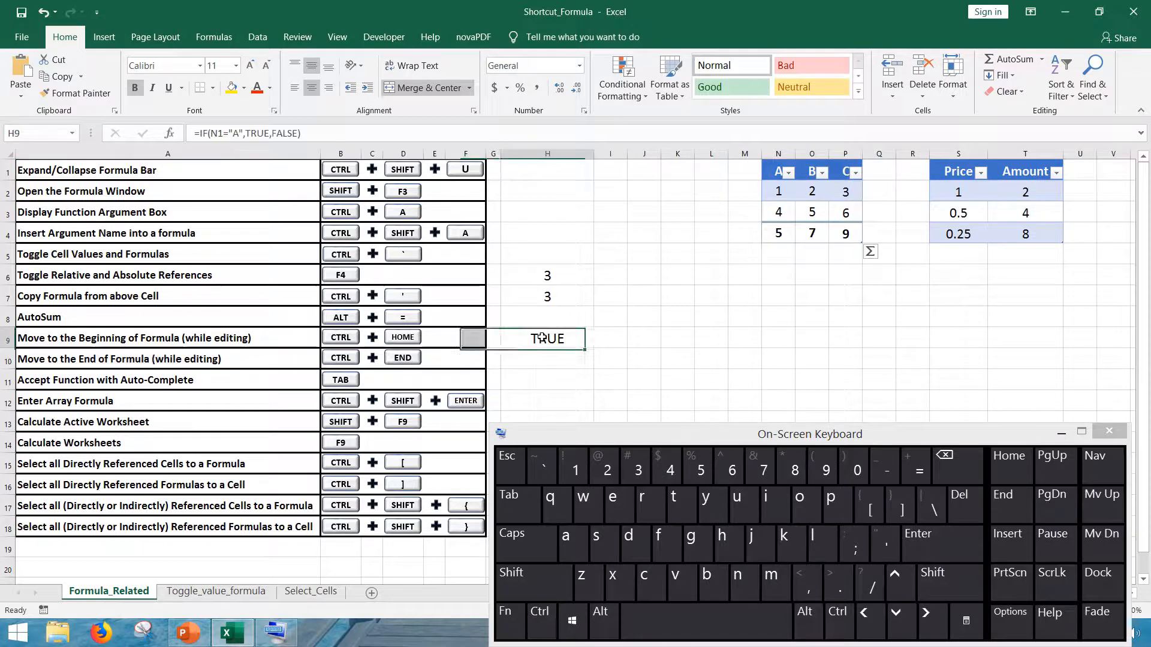
{"action": "left_click", "coordinate": [272, 132]}
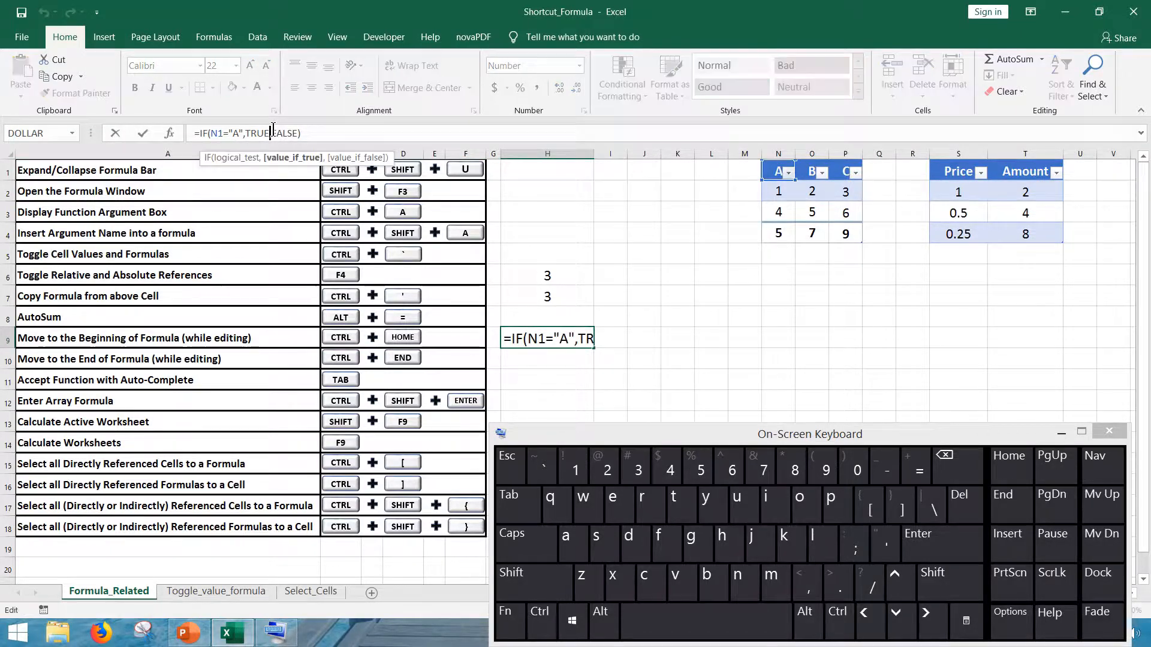
{"action": "left_click", "coordinate": [546, 613]}
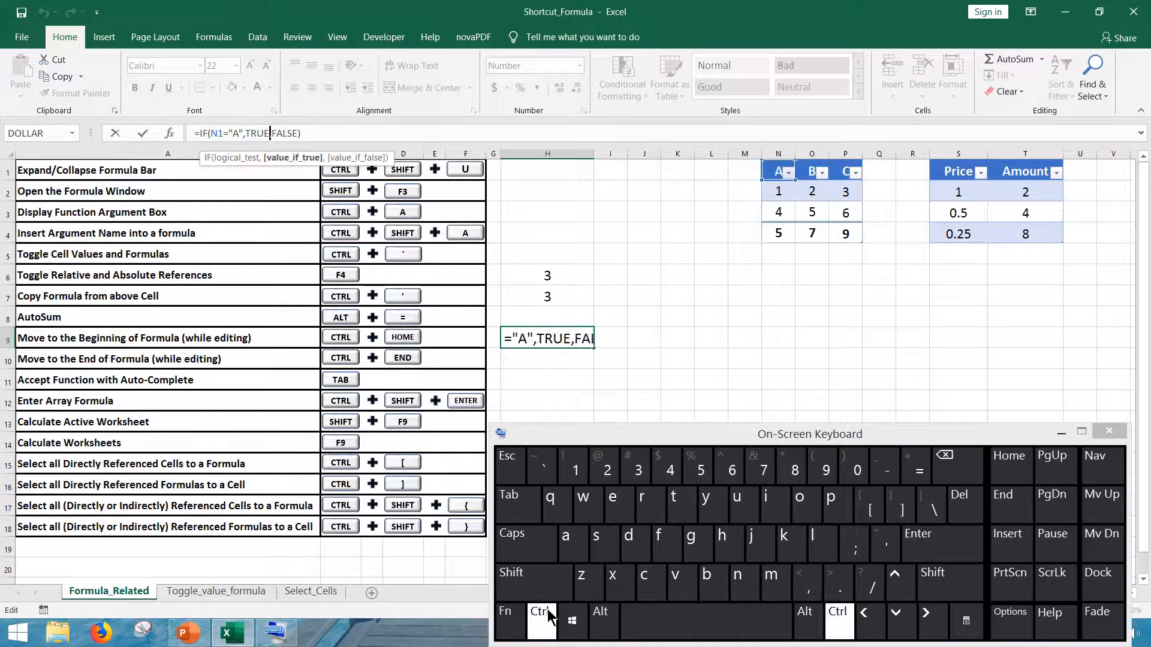
{"action": "left_click", "coordinate": [1014, 481]}
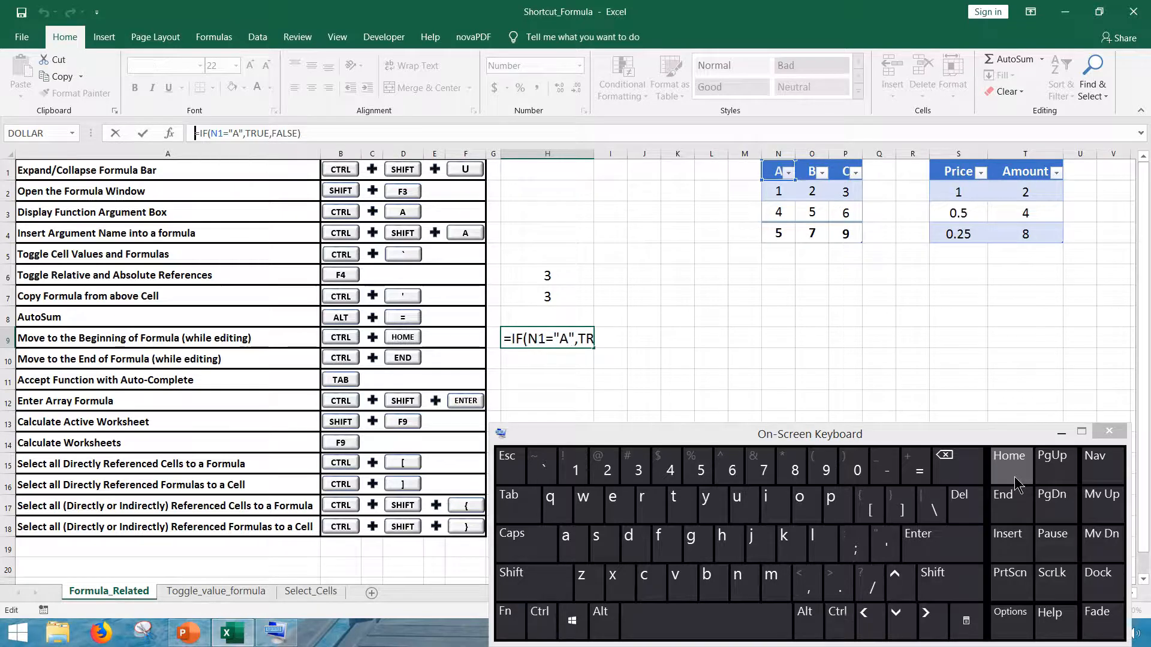
Move the cursor to the end of H9's IF formula, then leave the formula by selecting cell H10.
{"action": "left_click", "coordinate": [539, 627]}
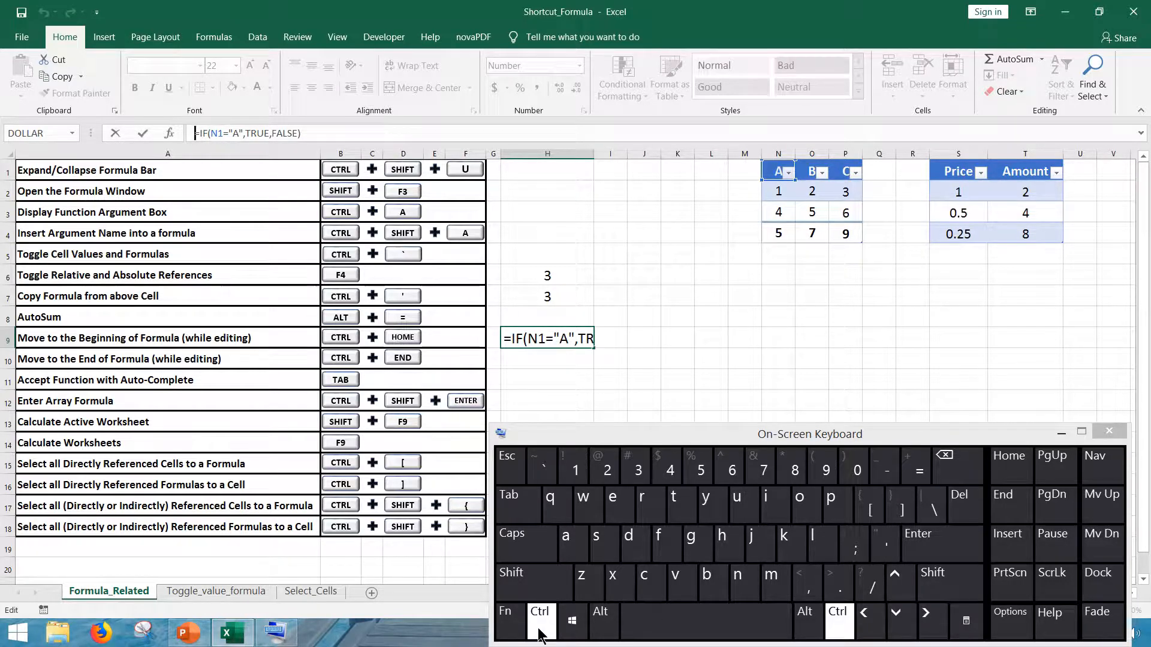
{"action": "left_click", "coordinate": [1019, 520]}
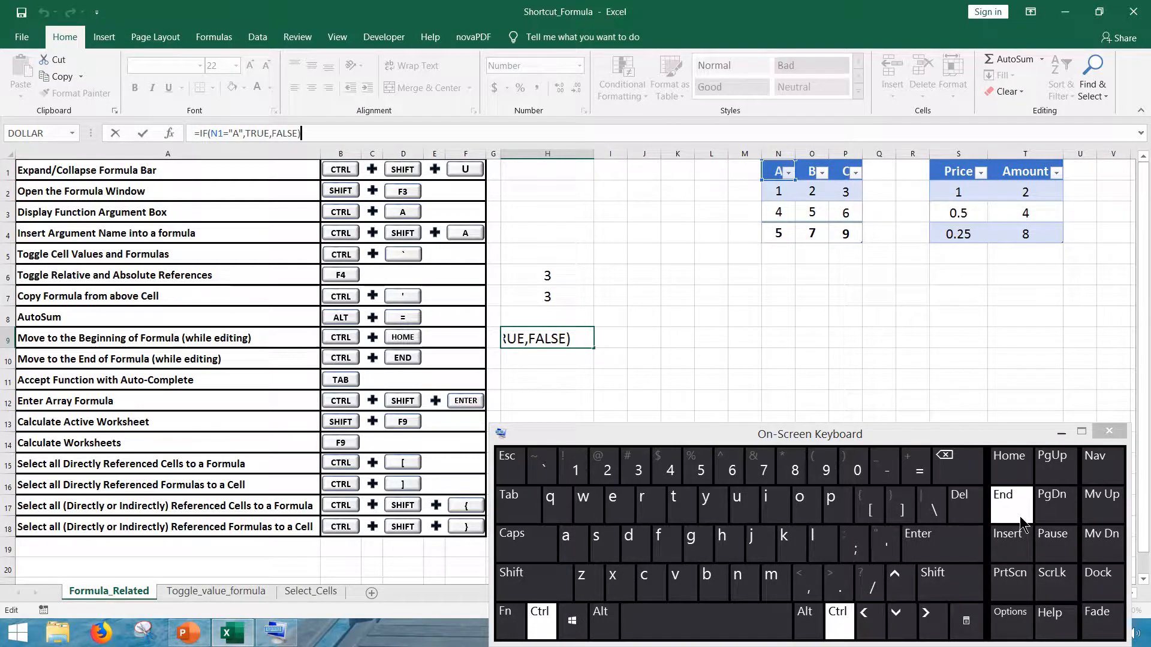
{"action": "left_click", "coordinate": [571, 363]}
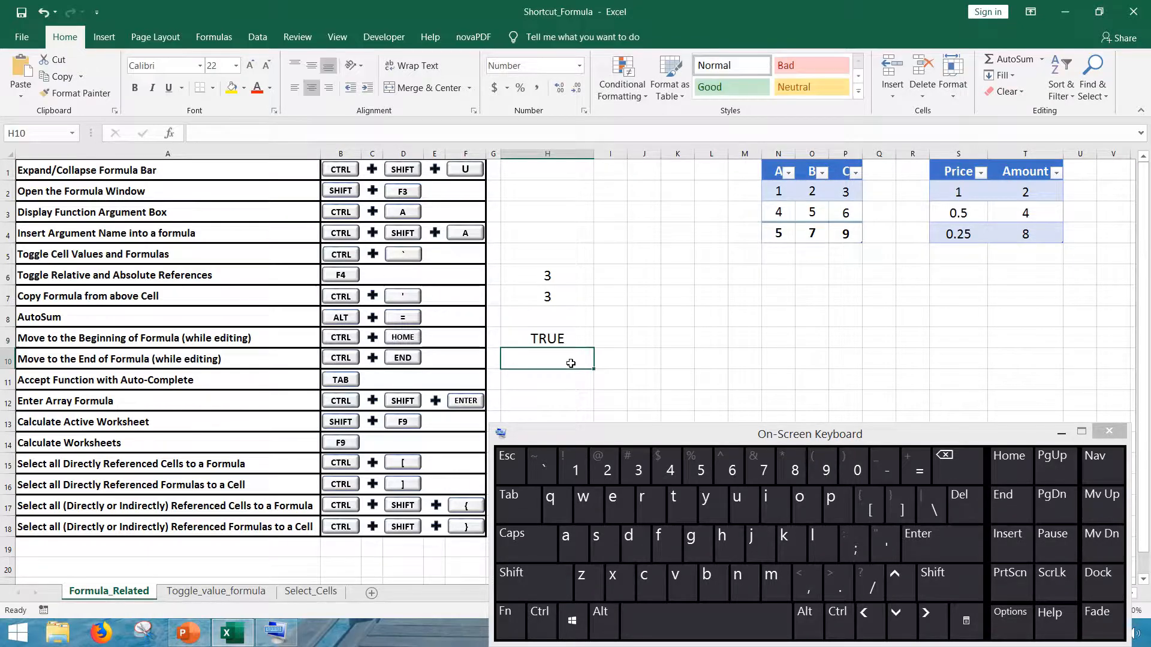
Enter =SUM(N2+O2) in cell H11, letting Excel auto-complete the closing bracket, and reselect the cell.
{"action": "left_click_drag", "start_coordinate": [526, 379], "coordinate": [230, 374]}
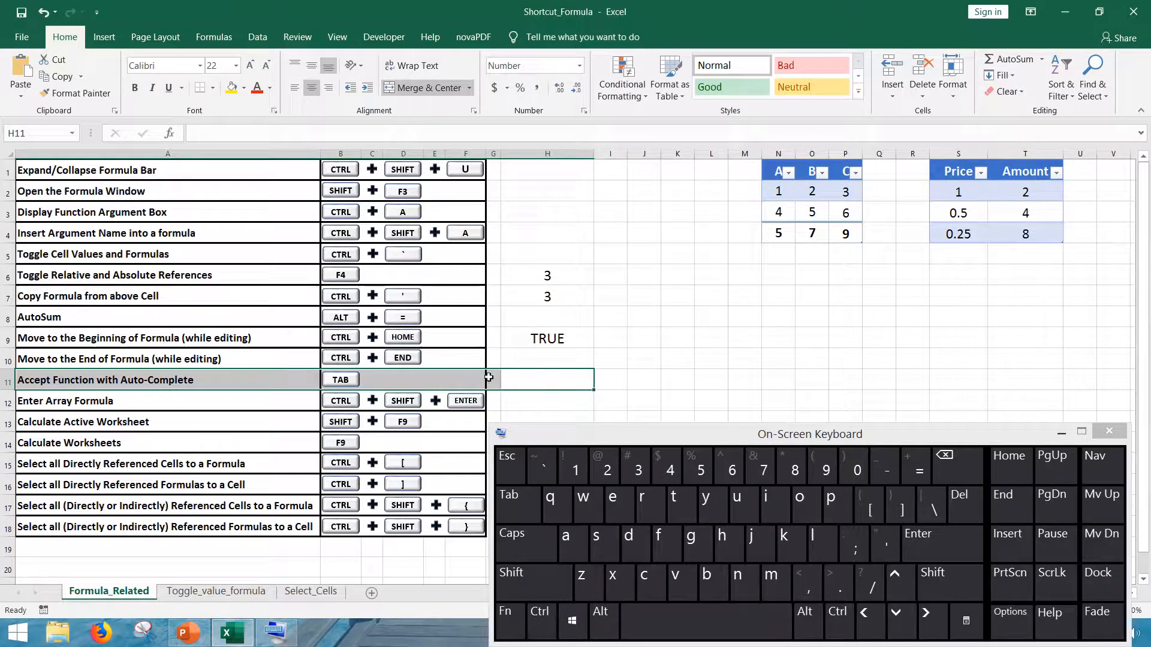
{"action": "left_click", "coordinate": [550, 379]}
{"action": "type", "text": "="}
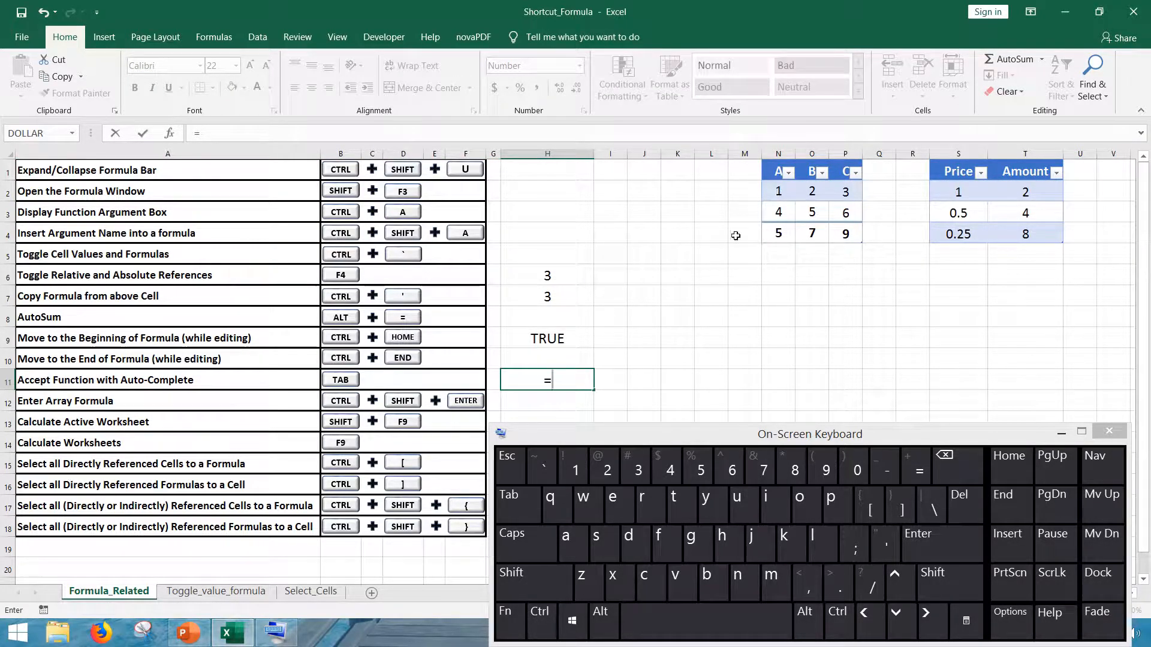
{"action": "type", "text": "sum("}
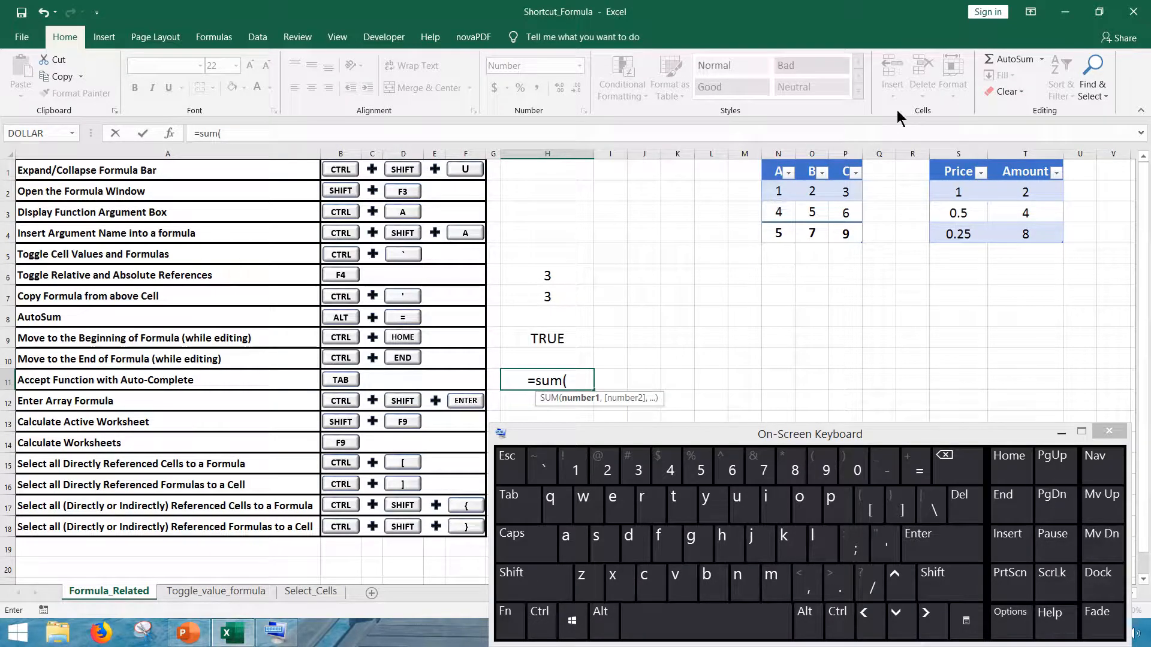
{"action": "left_click", "coordinate": [782, 193]}
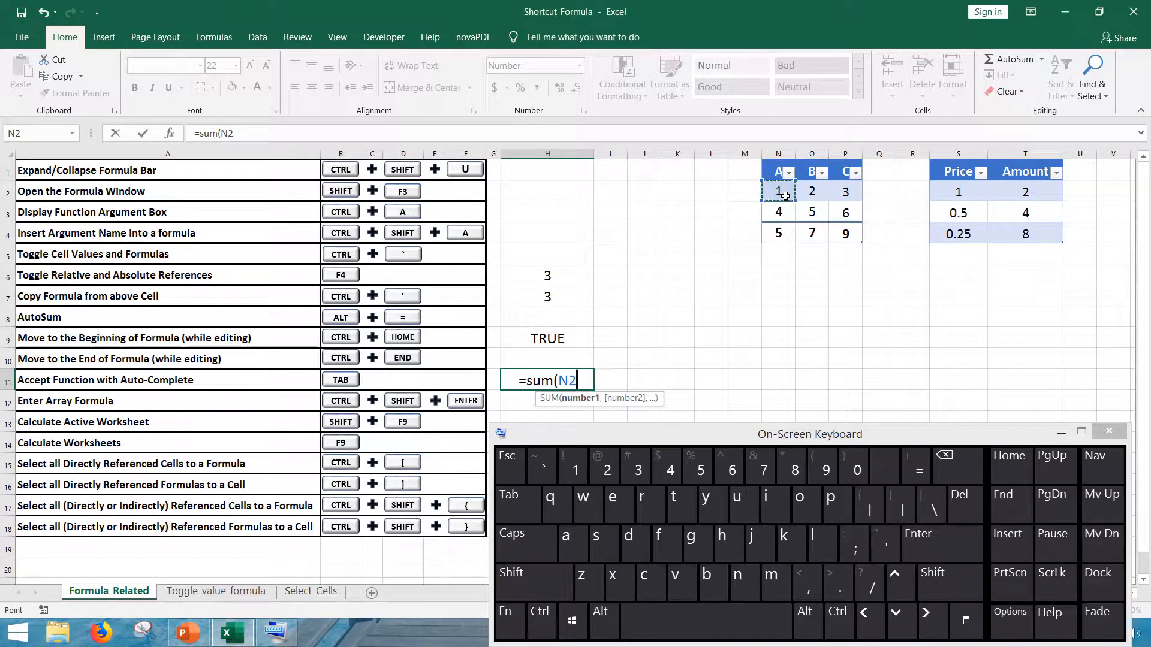
{"action": "type", "text": "+"}
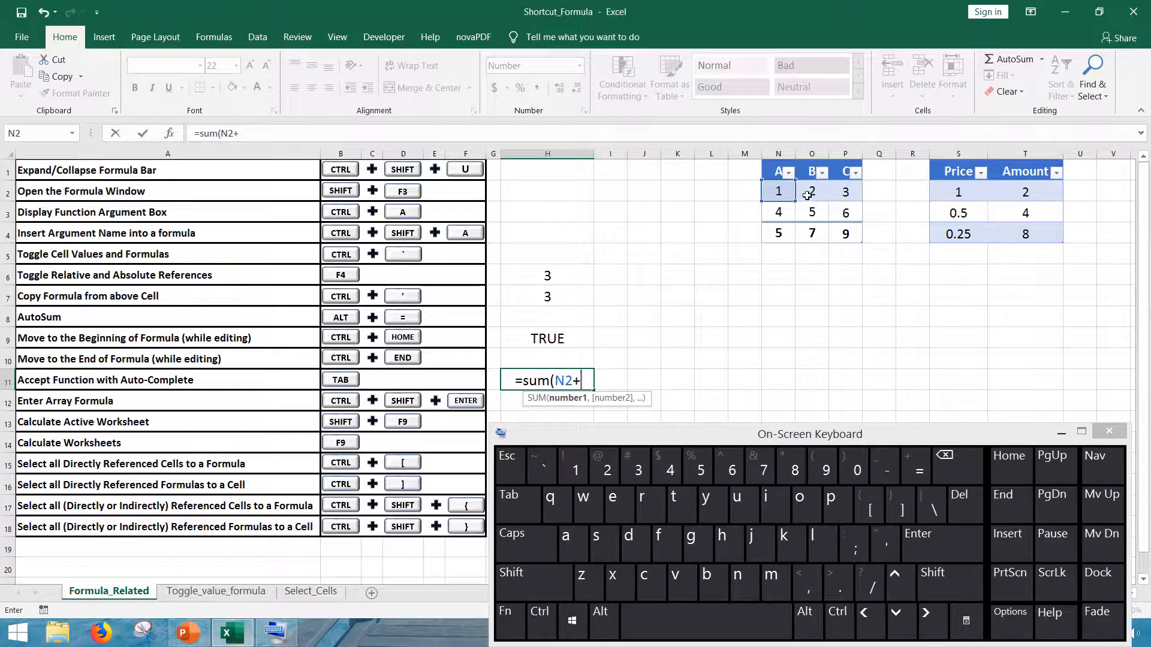
{"action": "left_click", "coordinate": [812, 192]}
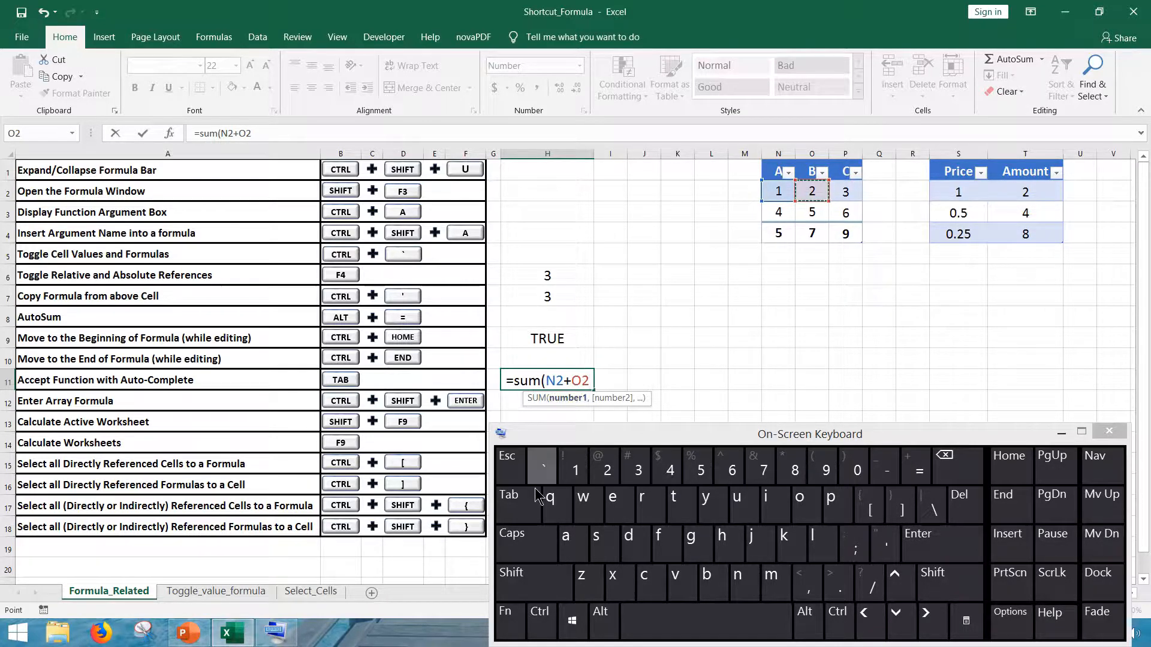
{"action": "left_click", "coordinate": [528, 515]}
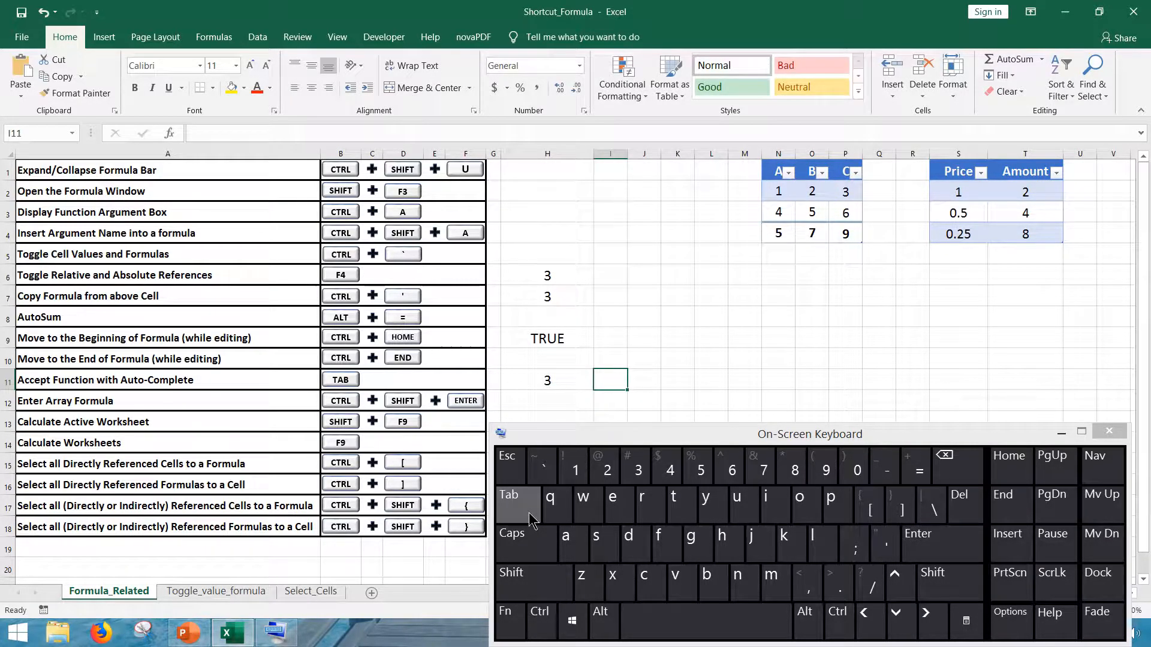
{"action": "left_click", "coordinate": [558, 385]}
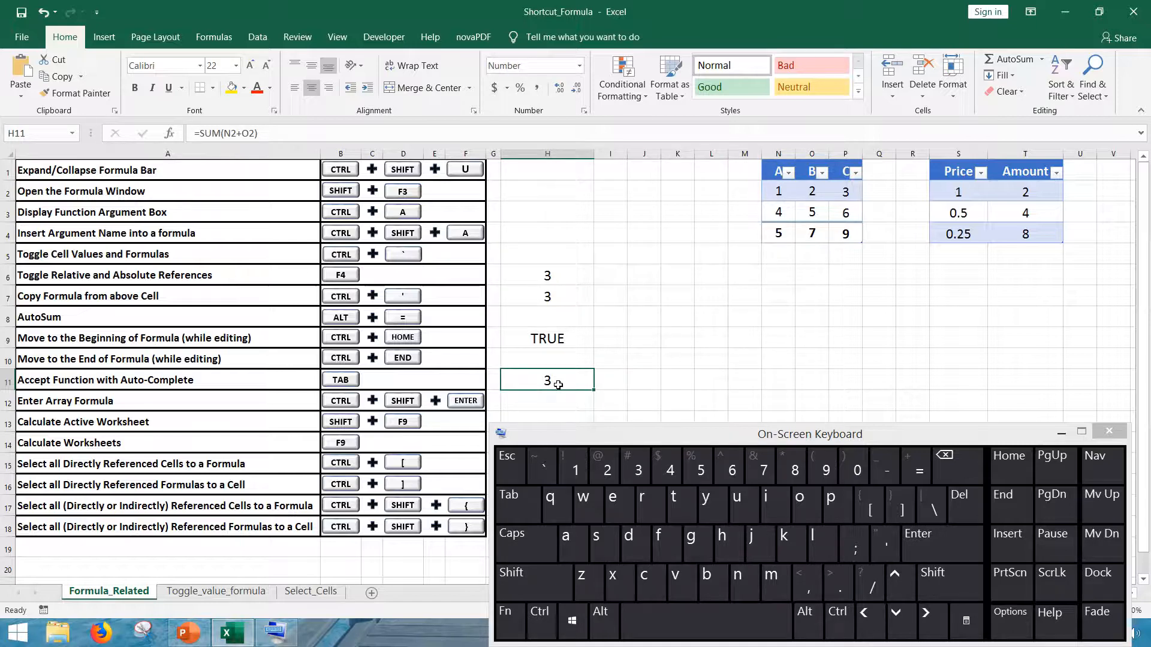
Enter =SUM(S2:S4*T2:T4) in cell H12 as a regular formula, multiplying Price by Amount, and reselect the cell.
{"action": "left_click", "coordinate": [543, 400]}
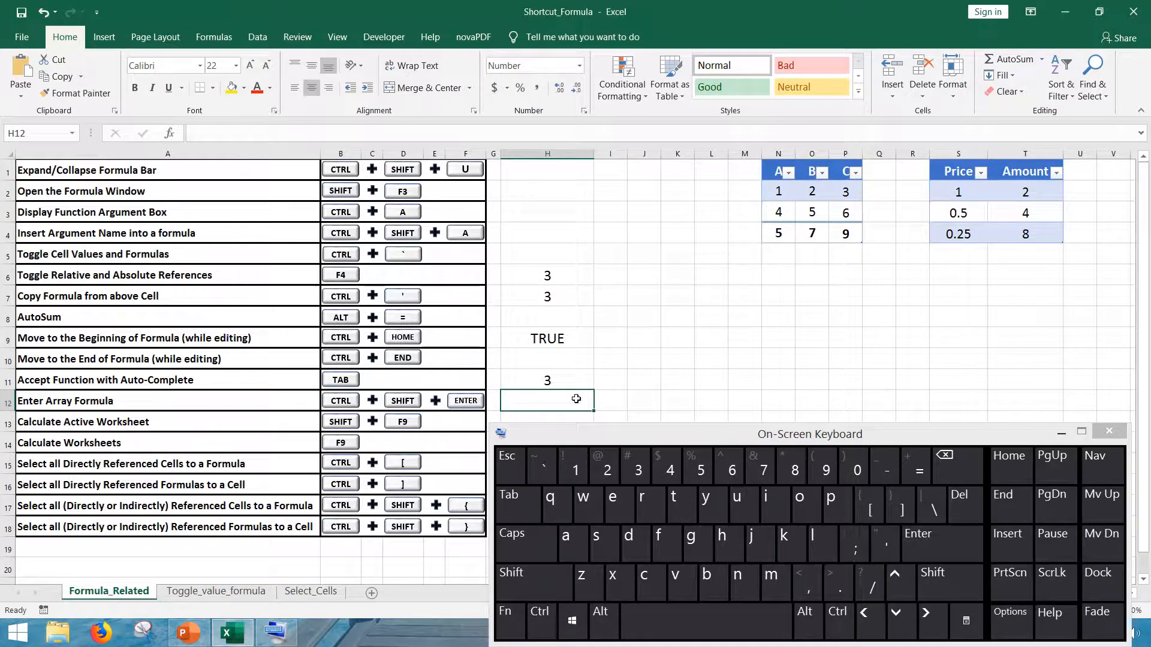
{"action": "left_click_drag", "start_coordinate": [576, 399], "coordinate": [247, 401]}
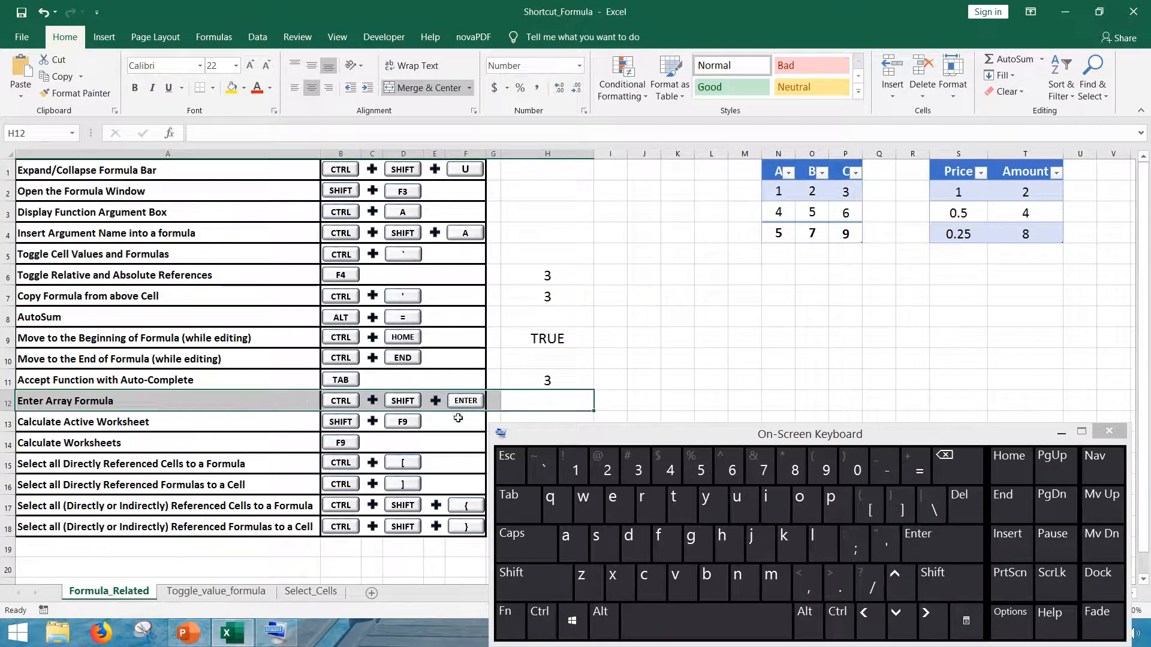
{"action": "left_click", "coordinate": [530, 404]}
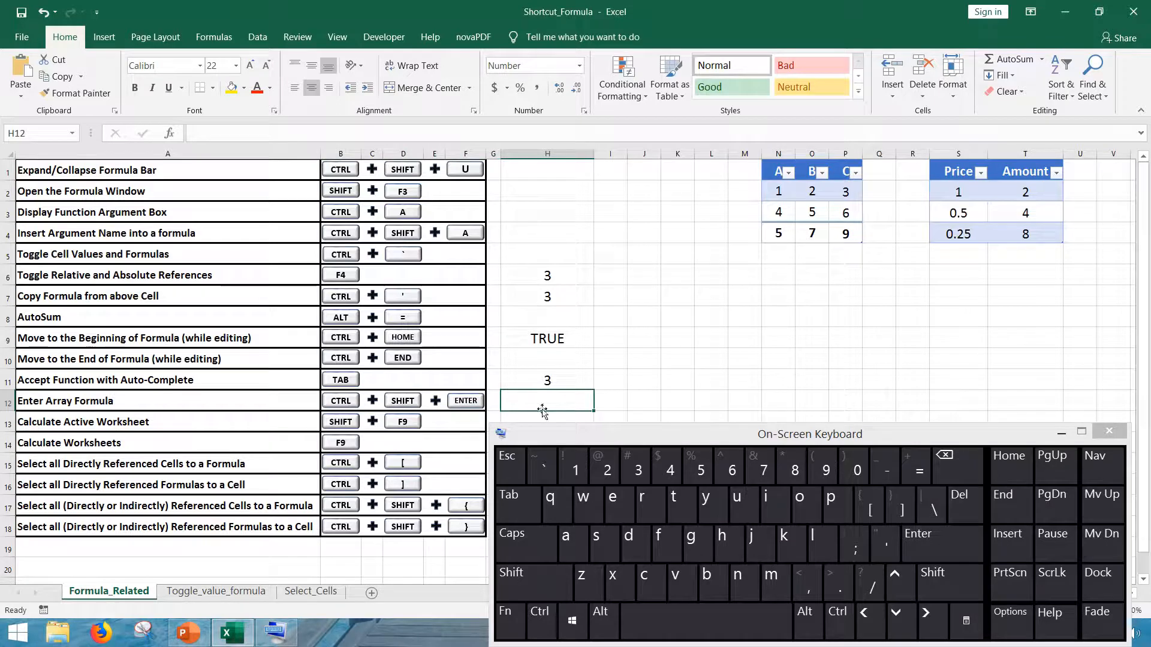
{"action": "type", "text": "="}
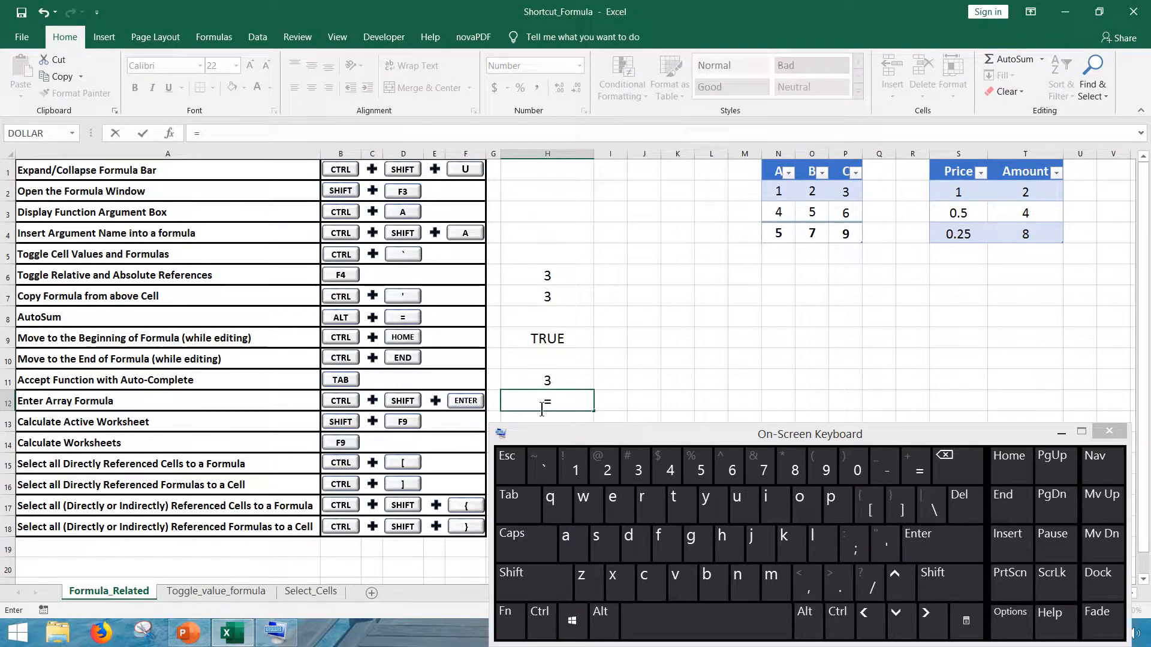
{"action": "type", "text": "sum("}
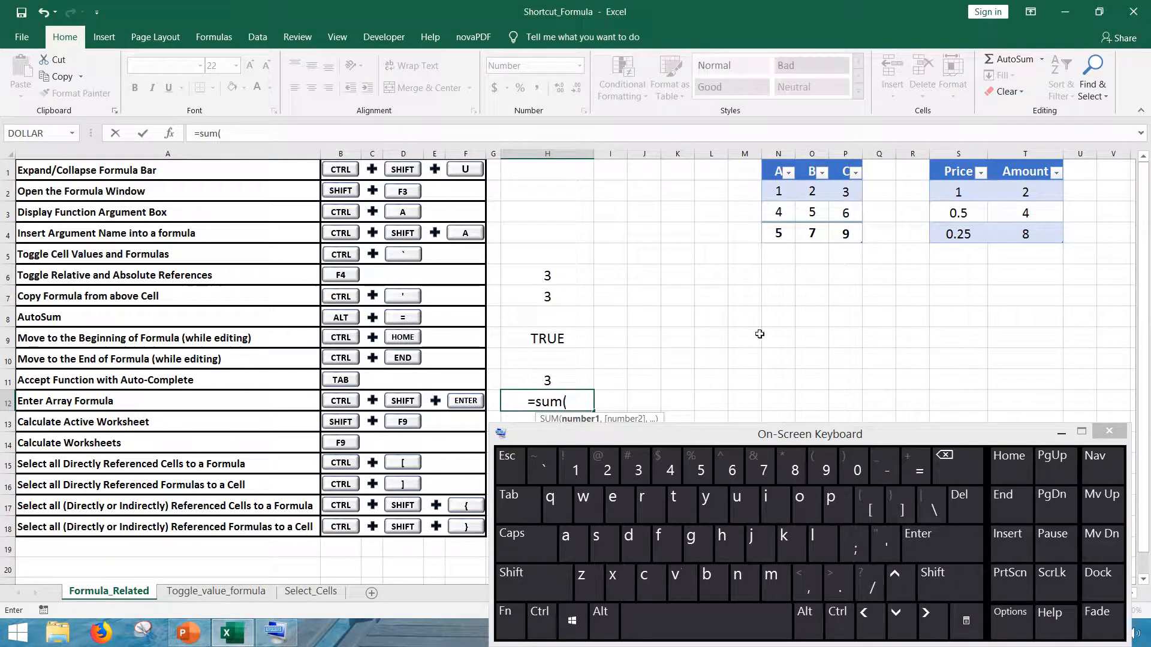
{"action": "left_click_drag", "start_coordinate": [957, 195], "coordinate": [959, 225]}
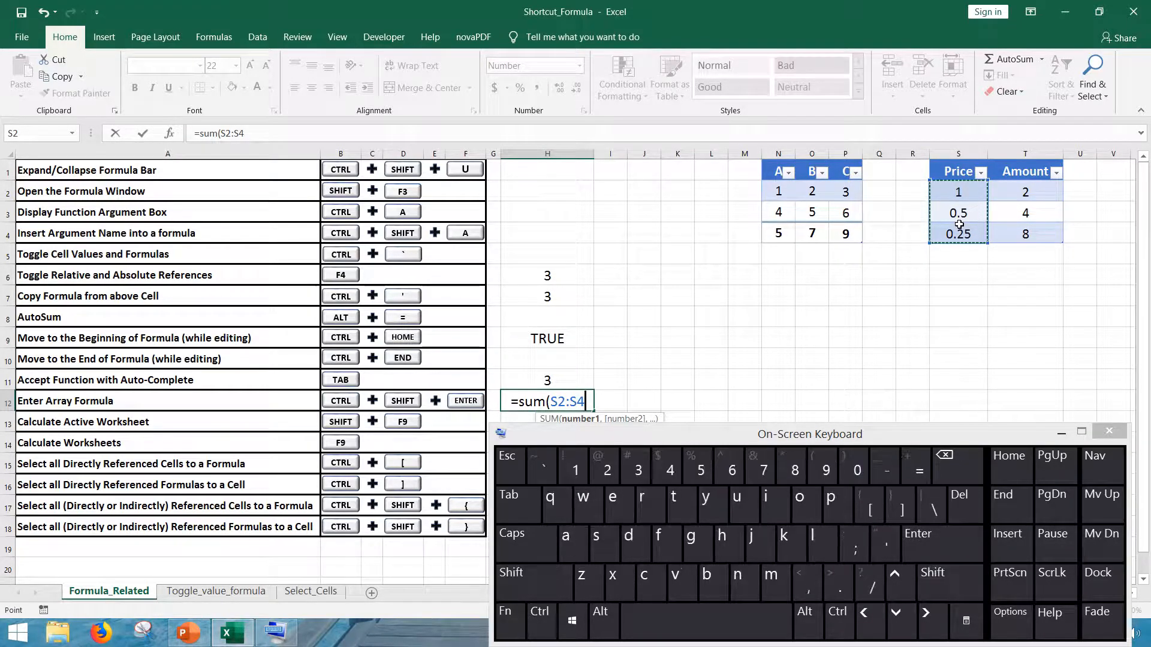
{"action": "type", "text": "*"}
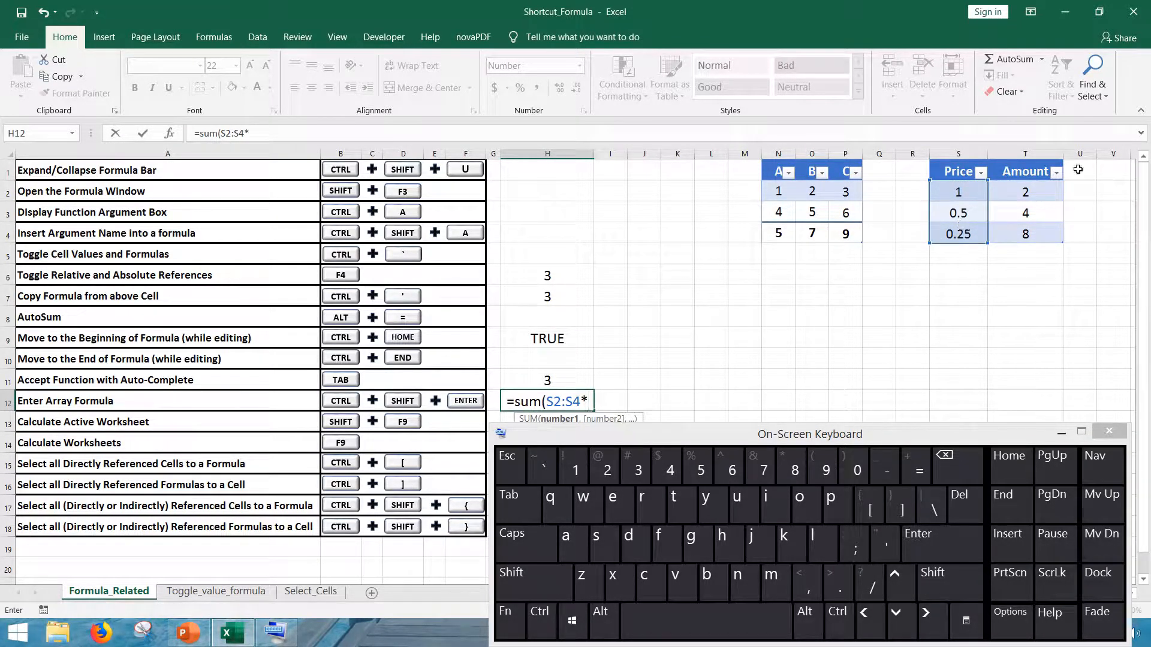
{"action": "left_click_drag", "start_coordinate": [1010, 191], "coordinate": [1012, 227]}
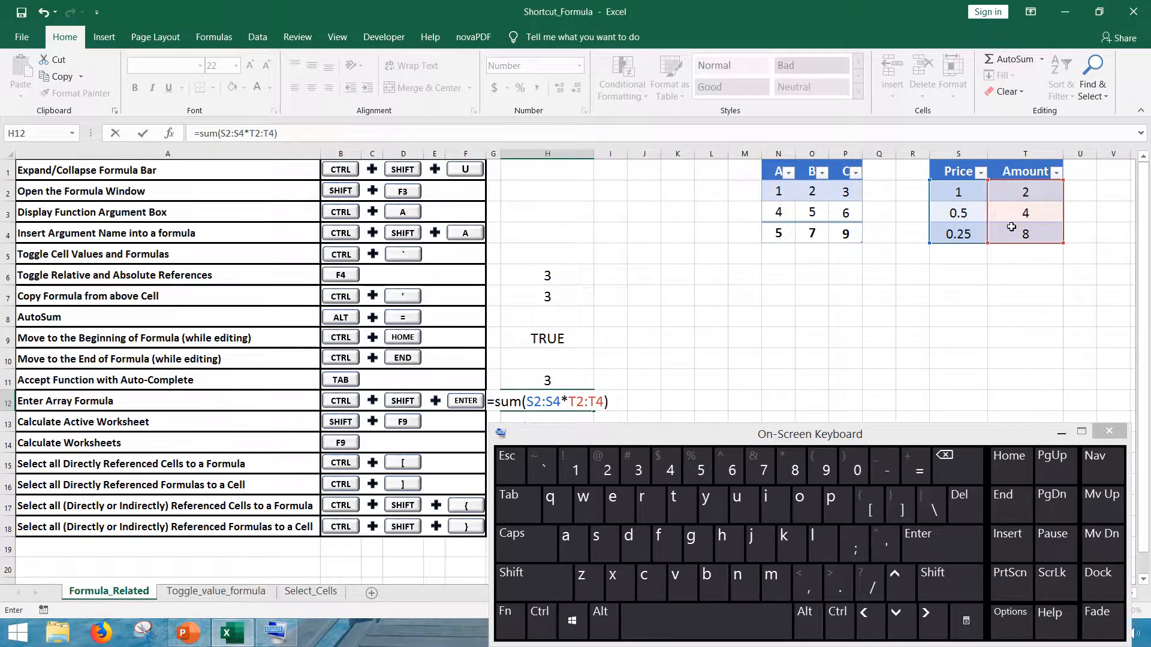
{"action": "key", "text": "Return"}
{"action": "left_click", "coordinate": [565, 396]}
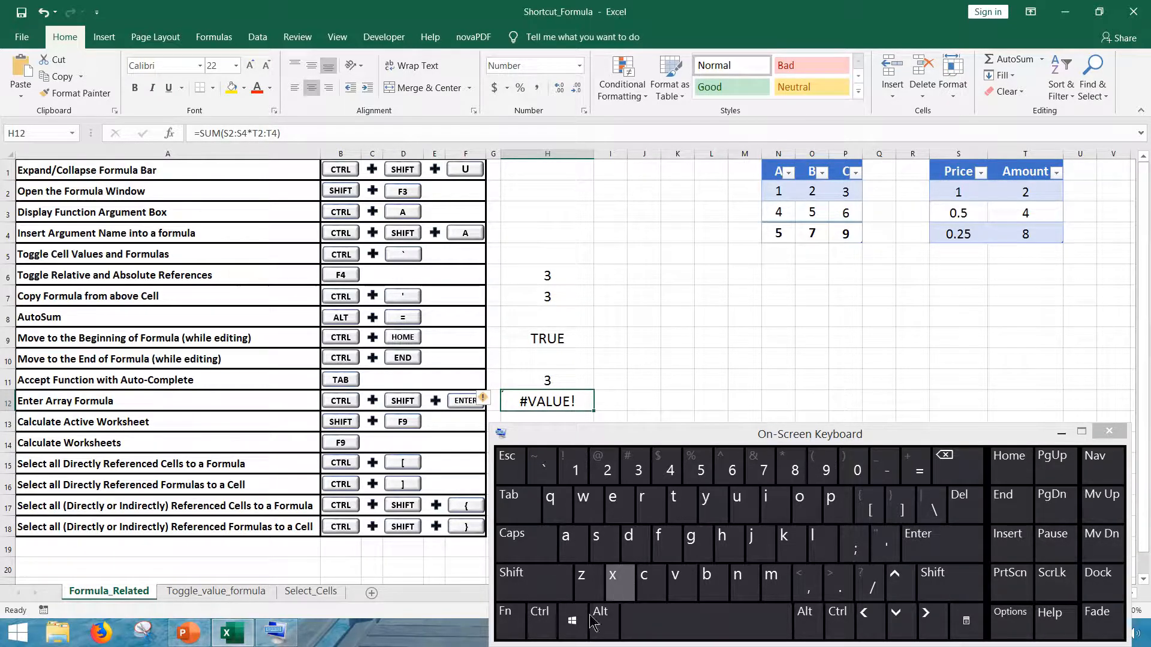
{"action": "left_click", "coordinate": [541, 622]}
{"action": "left_click", "coordinate": [537, 591]}
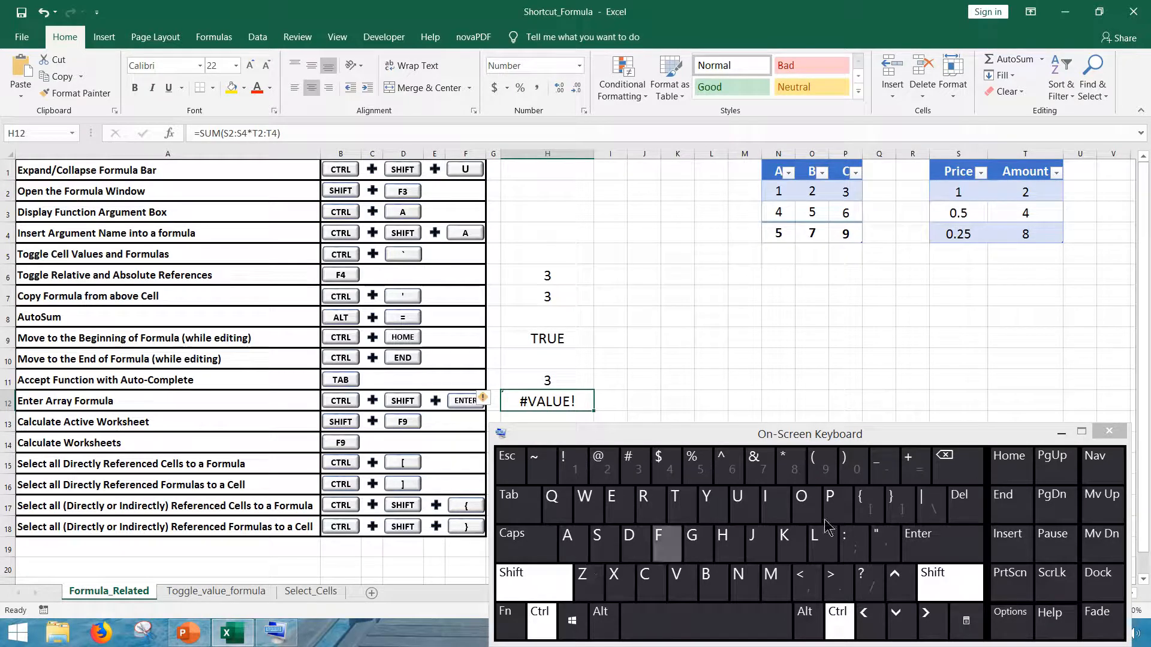
{"action": "left_click", "coordinate": [960, 538]}
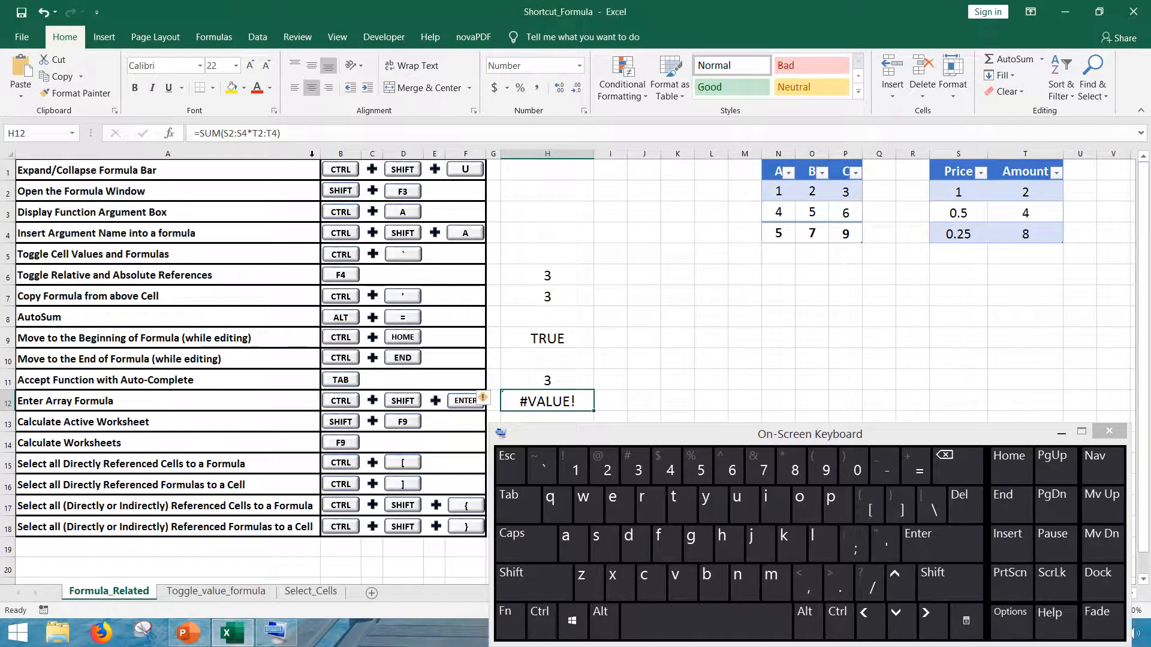
Open the =SUM(S2:S4*T2:T4) formula in cell H12 for editing and re-enter it as an array formula.
{"action": "double_click", "coordinate": [554, 398]}
{"action": "left_click", "coordinate": [543, 618]}
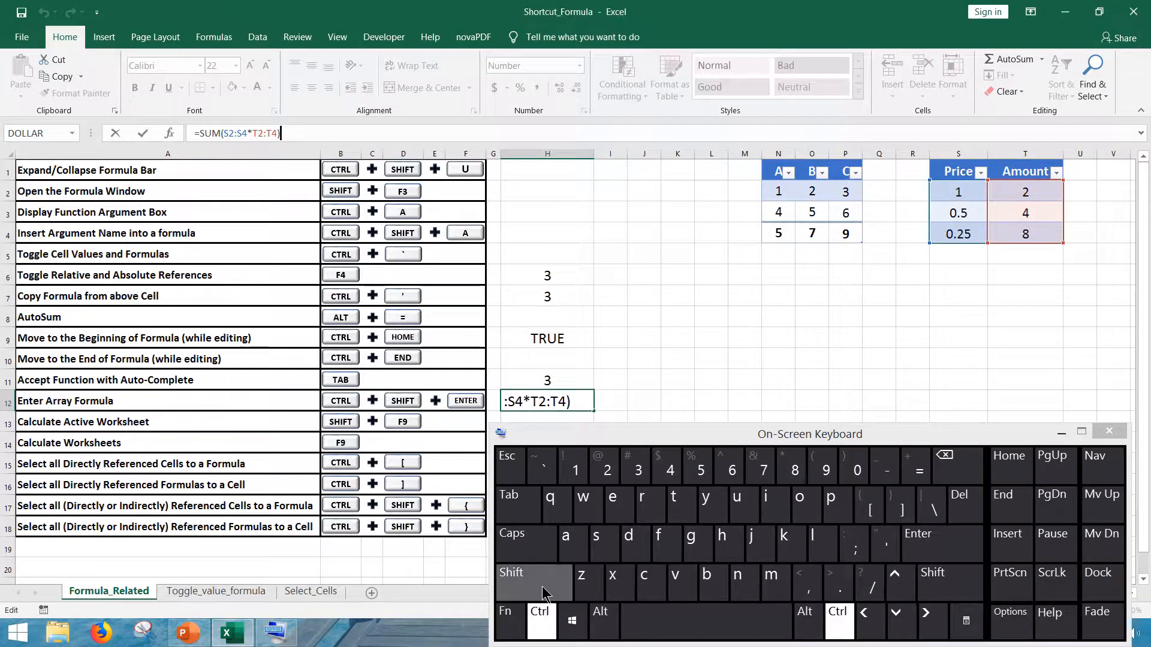
{"action": "left_click", "coordinate": [542, 588]}
{"action": "left_click", "coordinate": [953, 554]}
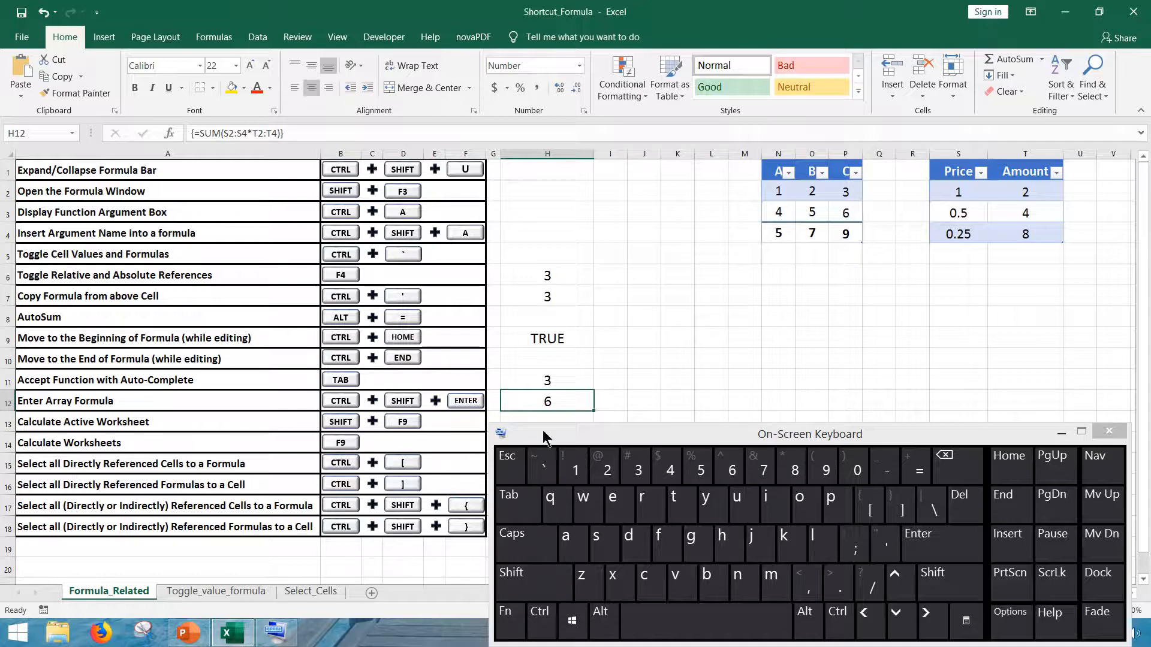
Set the workbook's calculation option to Manual.
{"action": "left_click", "coordinate": [231, 422]}
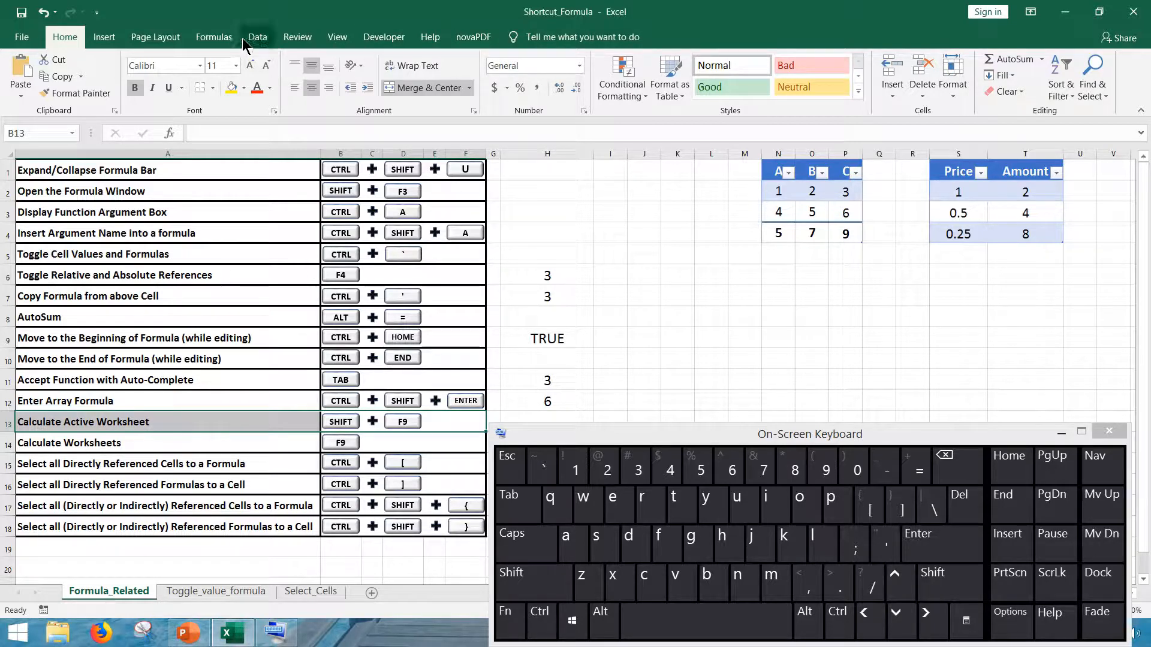
{"action": "left_click", "coordinate": [214, 36]}
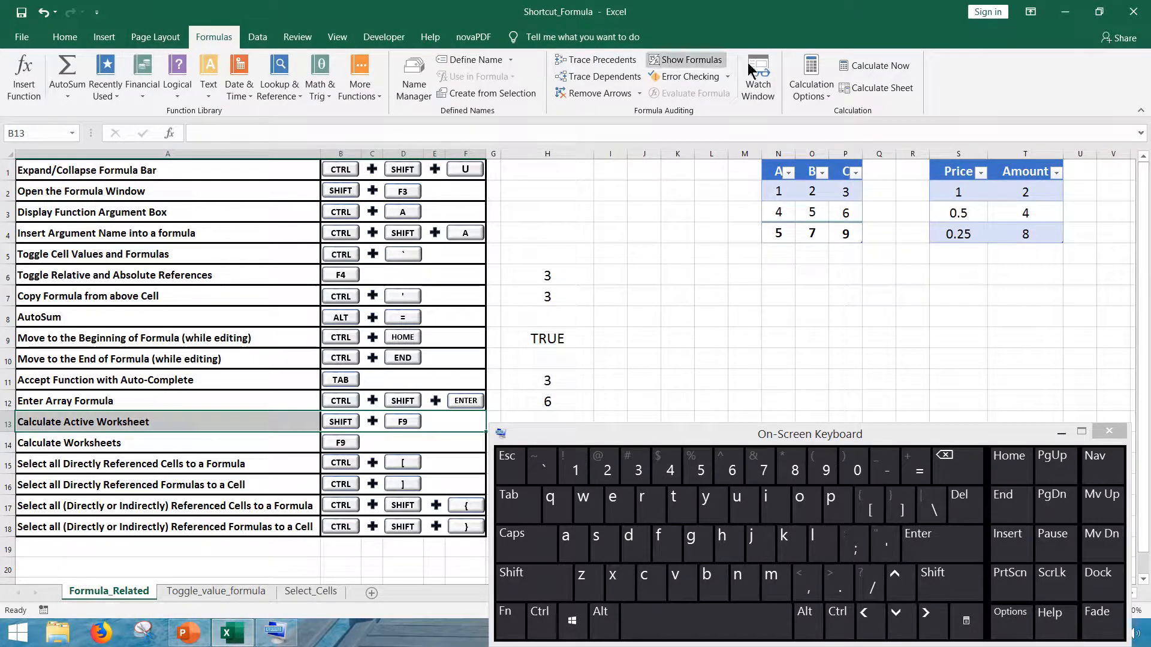
{"action": "left_click", "coordinate": [810, 87]}
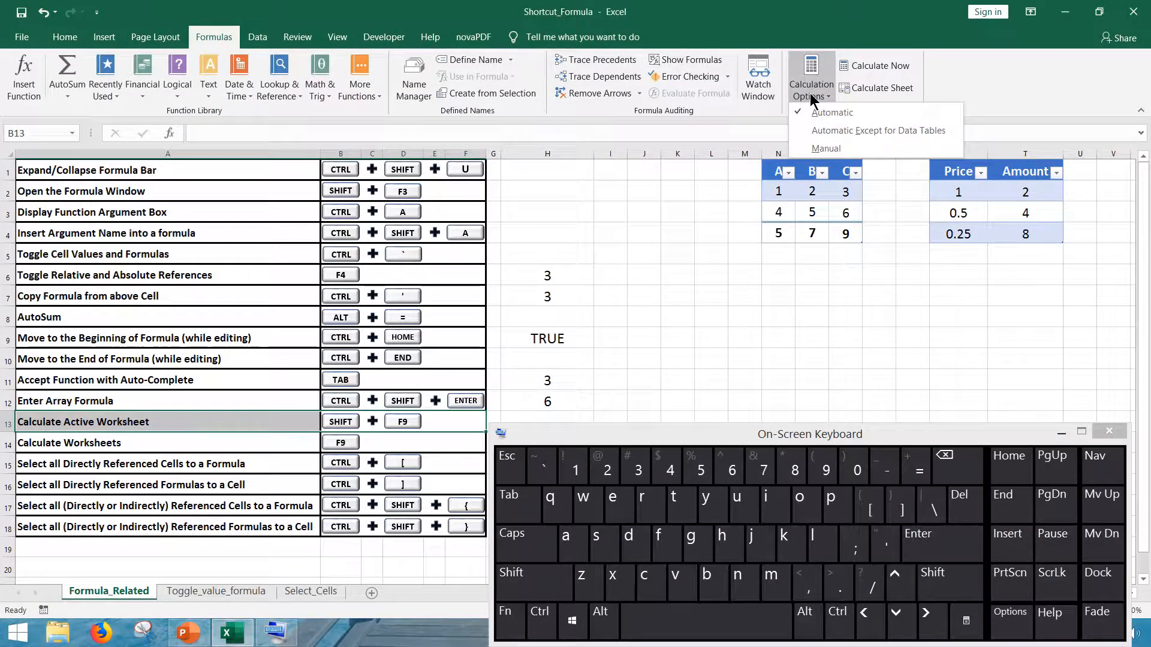
{"action": "left_click", "coordinate": [826, 148]}
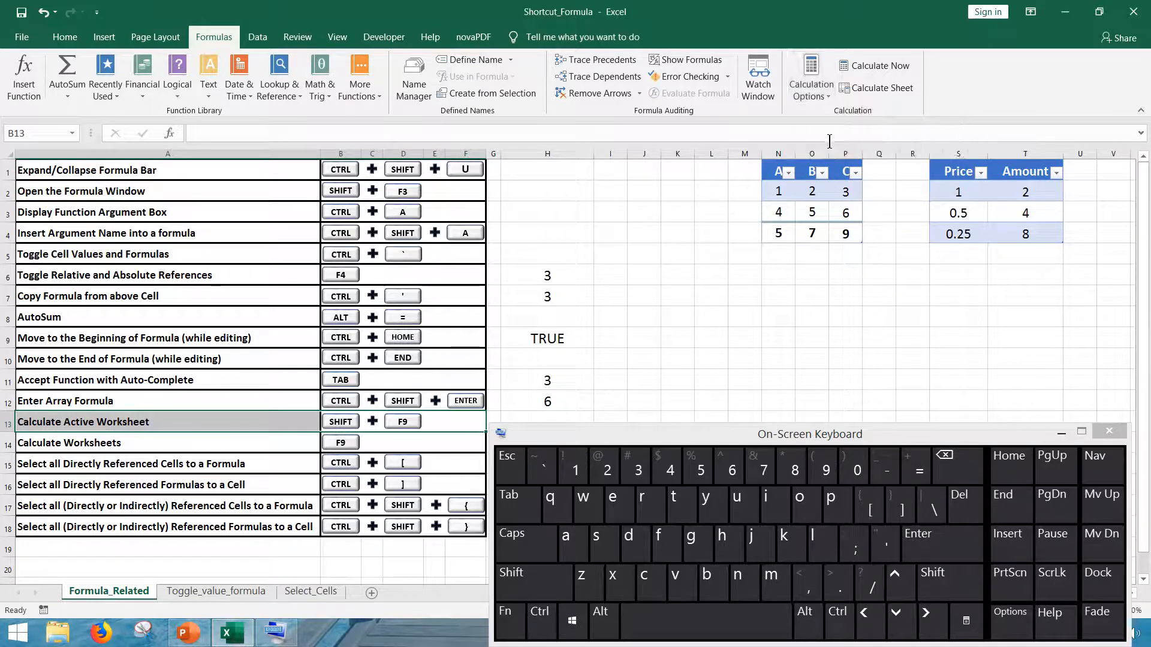
Change the last Amount value in cell T4 of the Price/Amount table to 10.
{"action": "left_click", "coordinate": [703, 330]}
{"action": "left_click", "coordinate": [508, 402]}
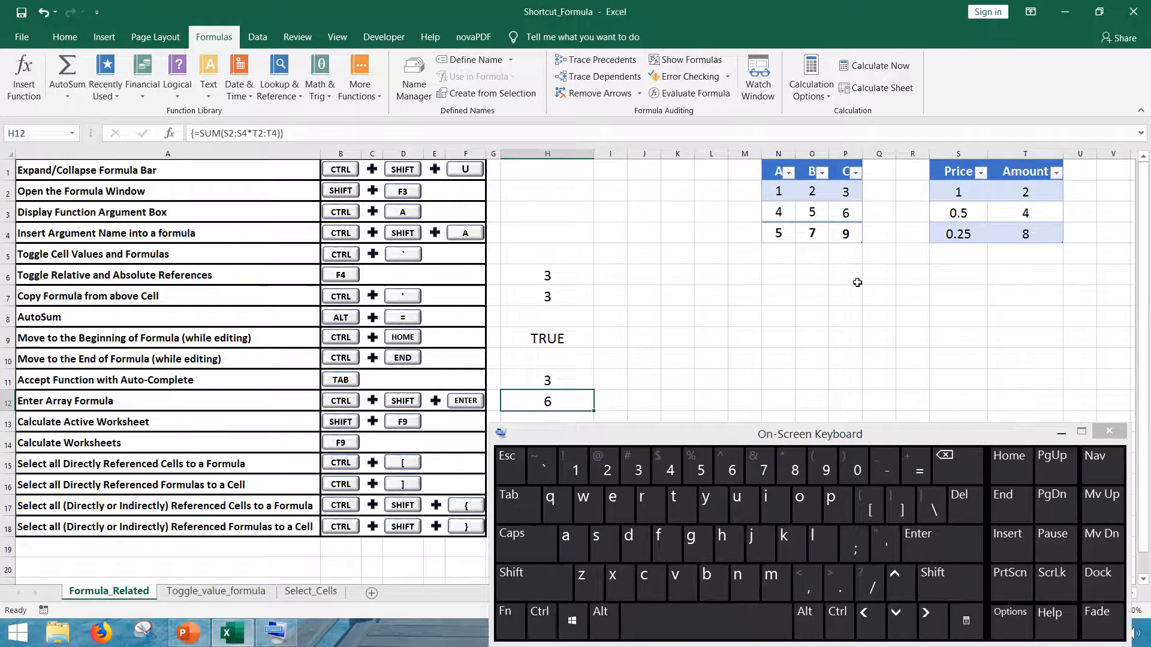
{"action": "left_click", "coordinate": [1009, 231]}
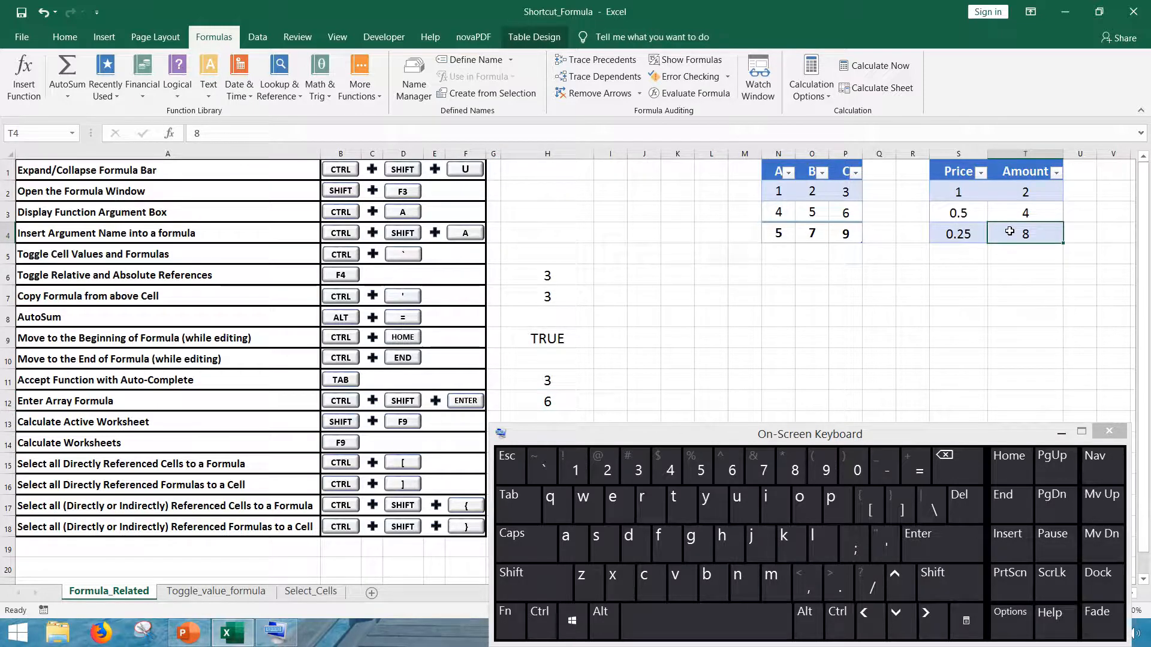
{"action": "type", "text": "10"}
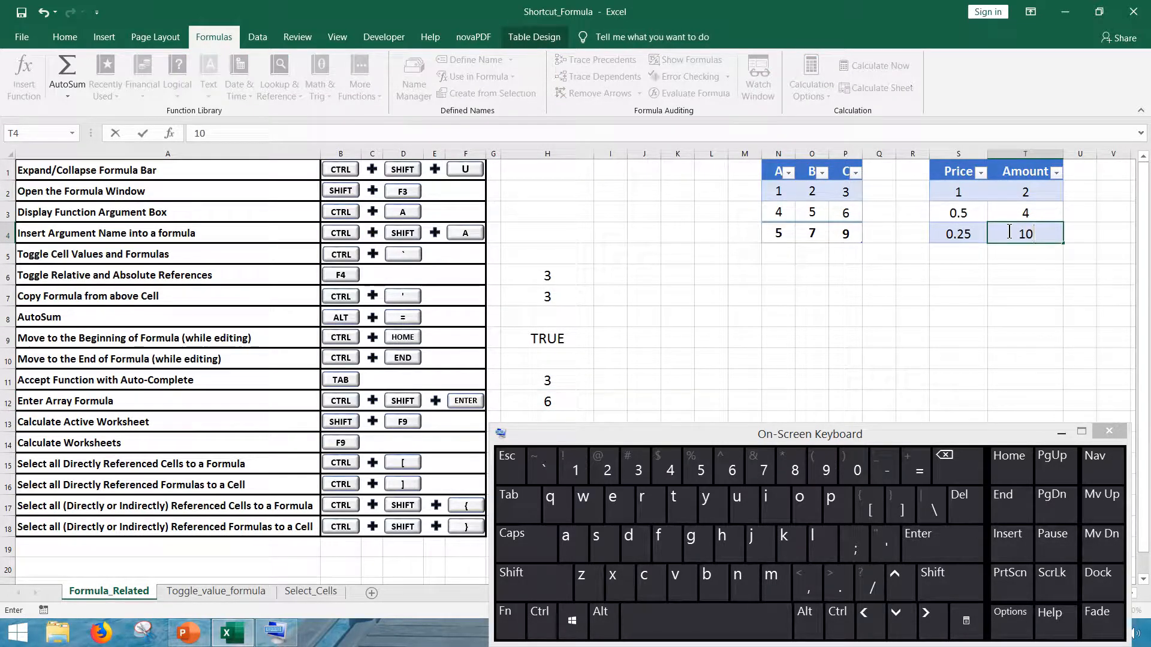
{"action": "key", "text": "Return"}
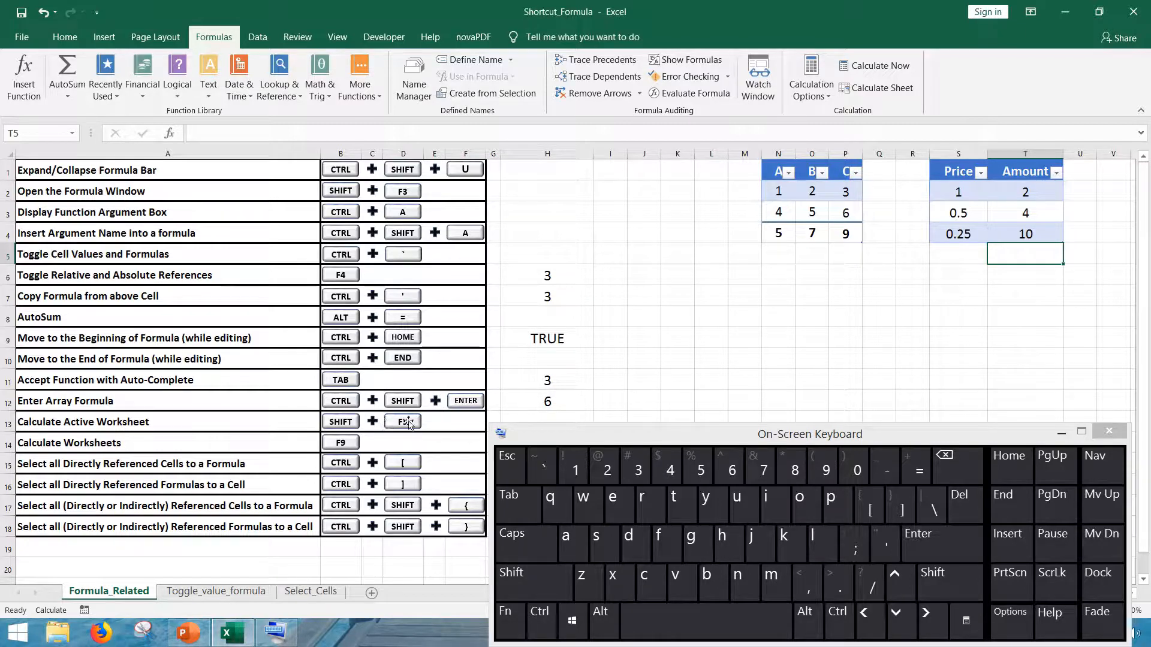
Recalculate only the active worksheet so that H12 picks up the changed Amount value.
{"action": "left_click", "coordinate": [532, 580]}
{"action": "left_click", "coordinate": [510, 621]}
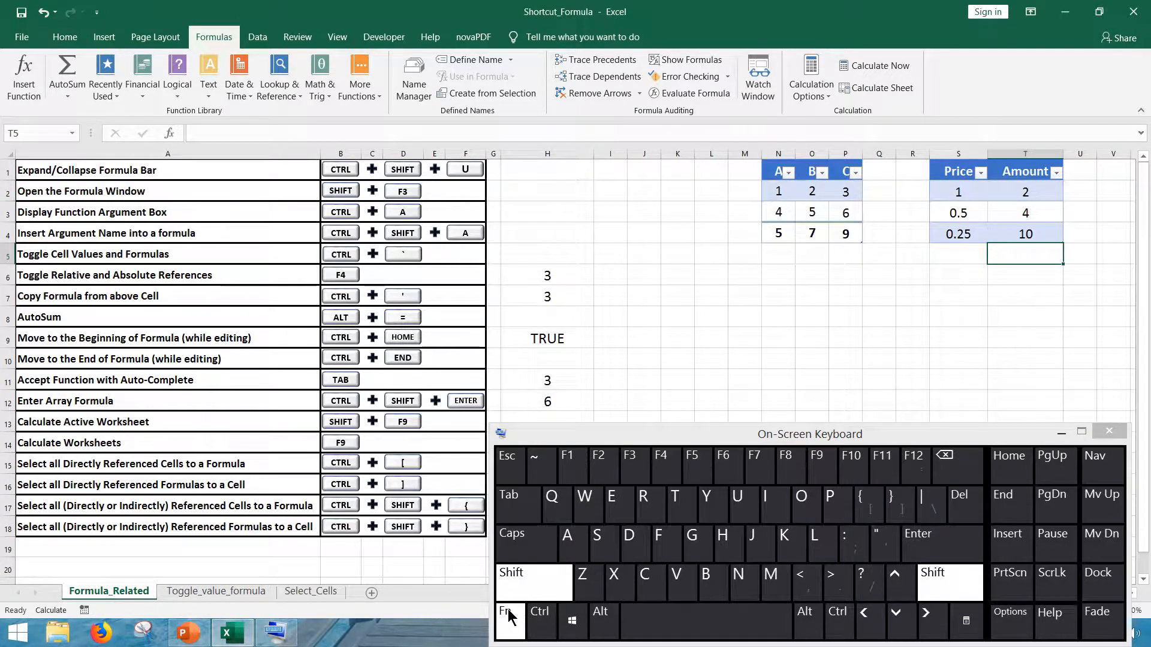
{"action": "left_click", "coordinate": [817, 461]}
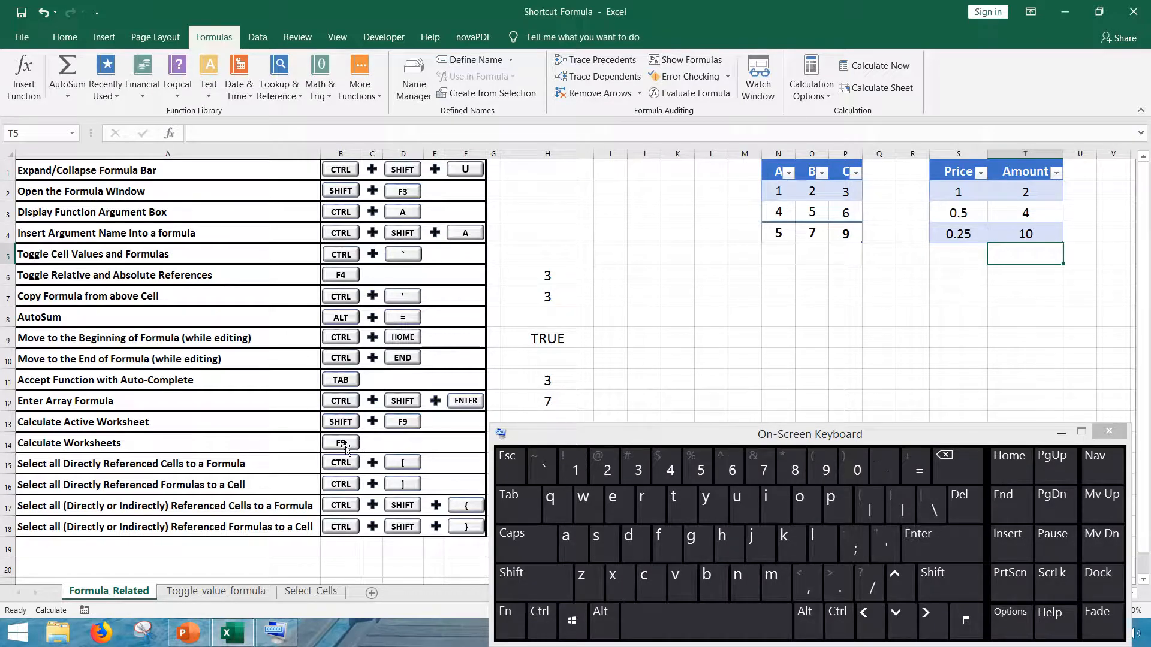
Highlight the last four shortcuts in the list, switch to the Select_Cells sheet and select all formulas that directly reference cell B2.
{"action": "left_click_drag", "start_coordinate": [139, 467], "coordinate": [424, 532]}
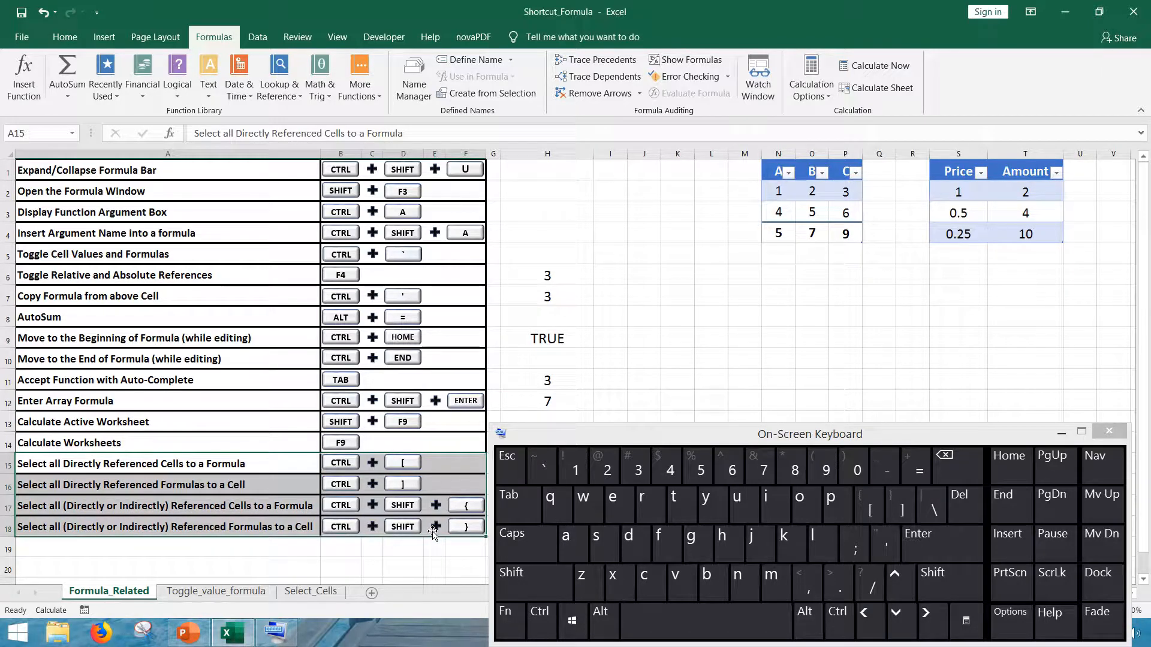
{"action": "left_click", "coordinate": [325, 598]}
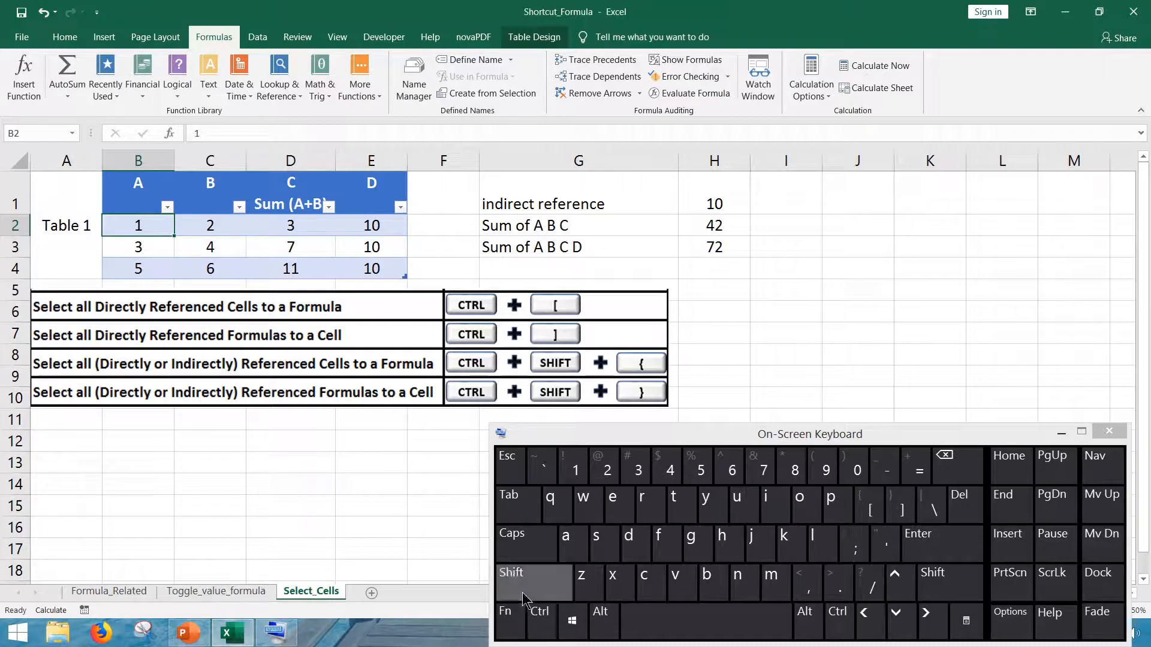
{"action": "left_click", "coordinate": [539, 614]}
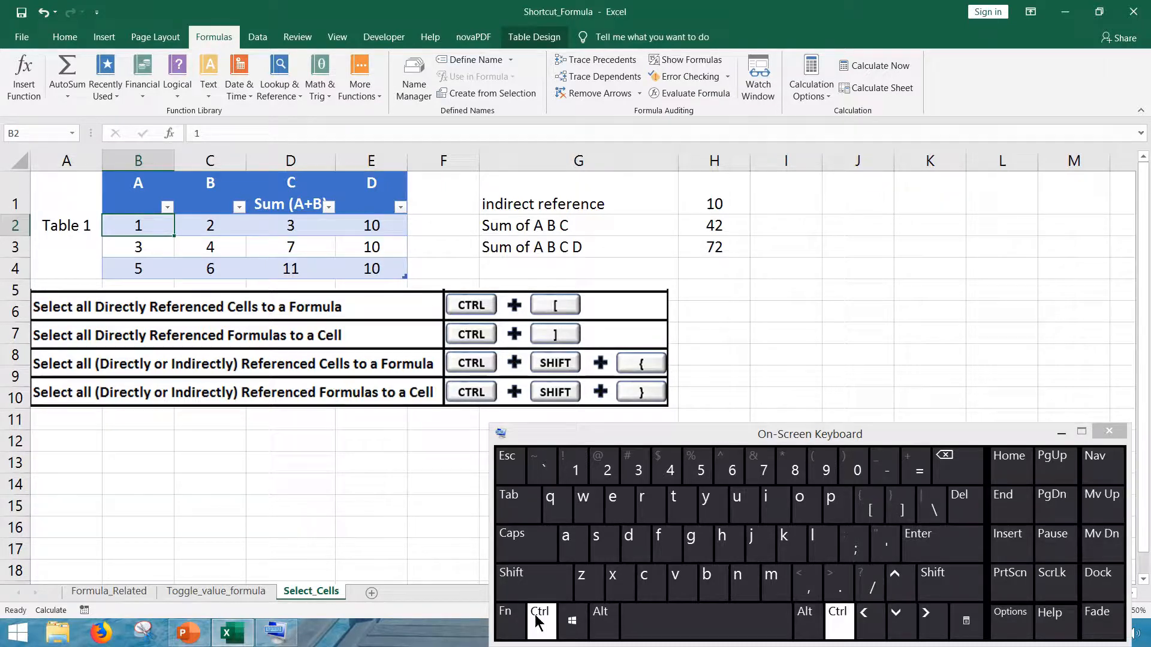
{"action": "left_click", "coordinate": [871, 508]}
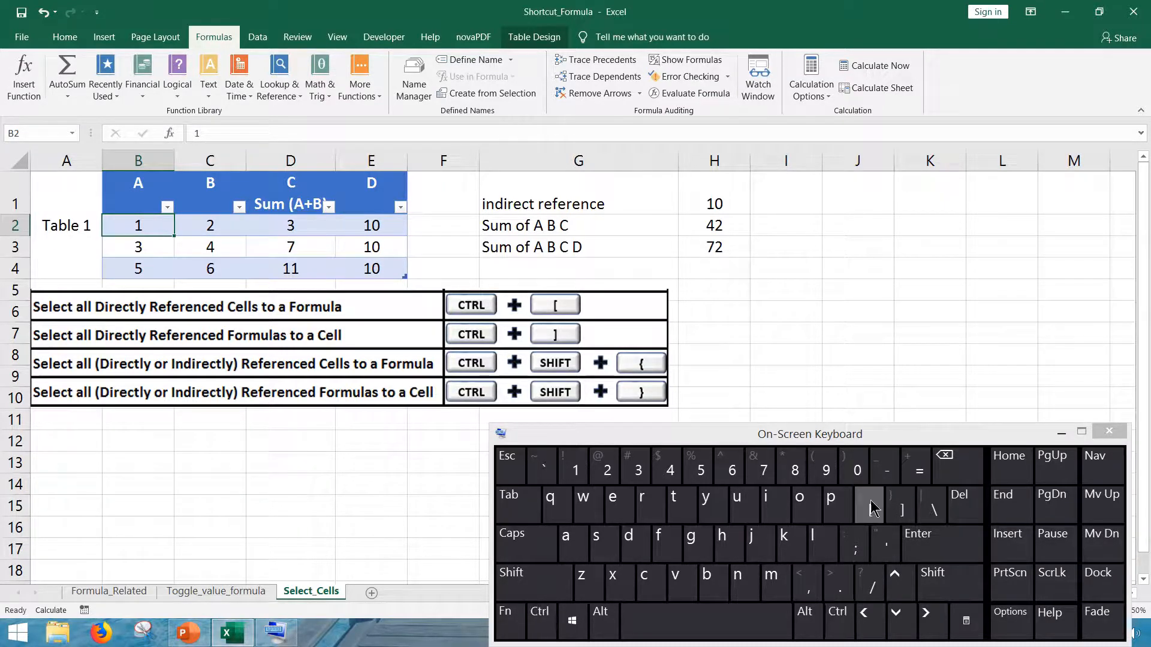
{"action": "left_click", "coordinate": [542, 619]}
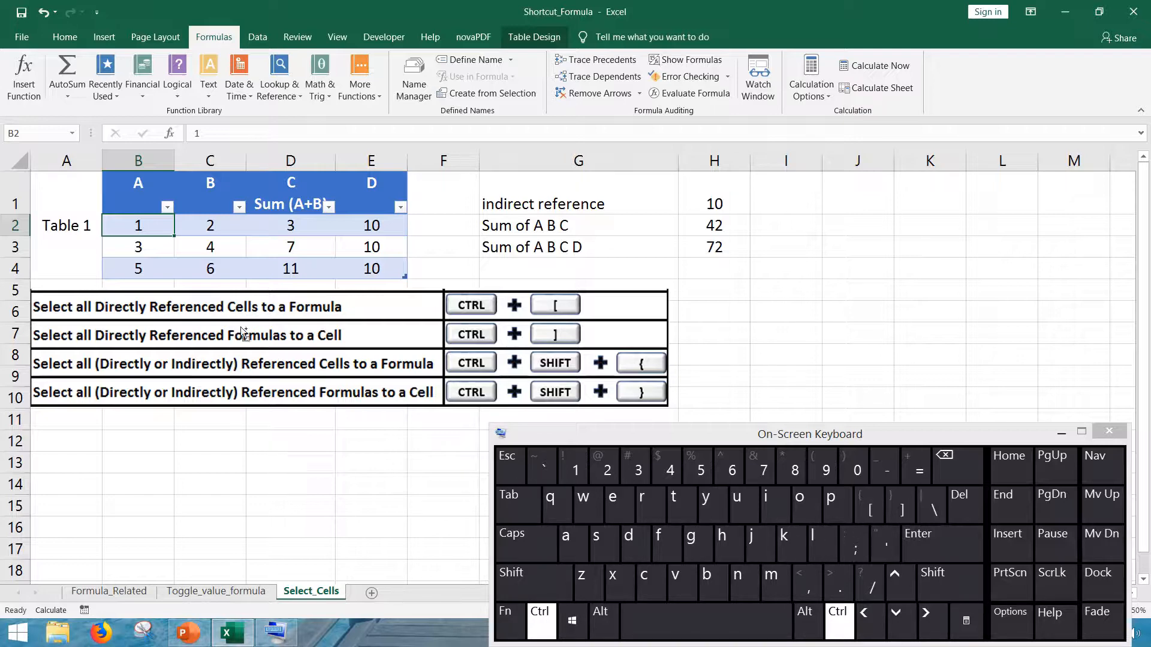
{"action": "left_click", "coordinate": [900, 509]}
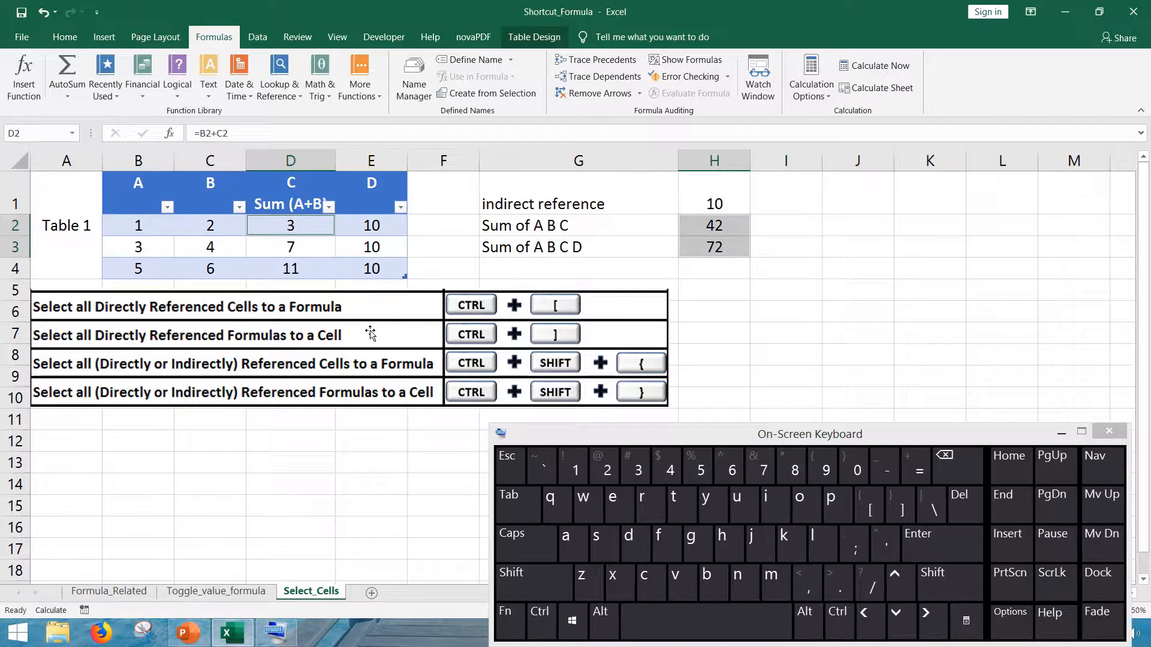
Select all cells directly referenced by the Sum of A B C formula in cell H2.
{"action": "left_click", "coordinate": [626, 226]}
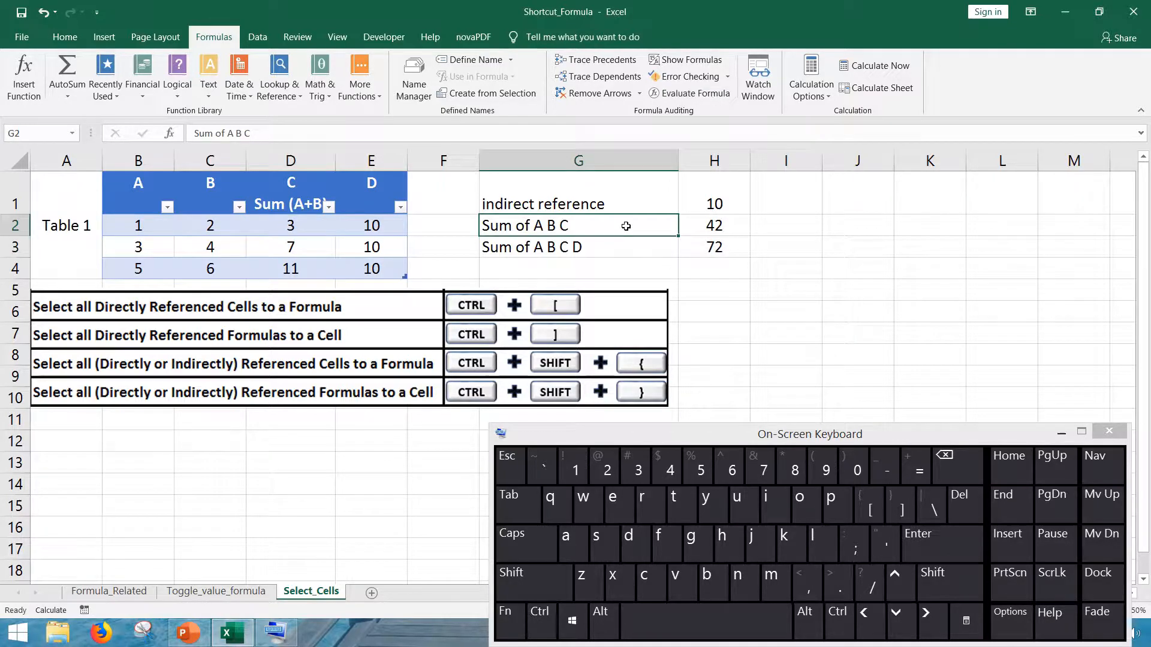
{"action": "left_click", "coordinate": [702, 231]}
{"action": "left_click", "coordinate": [561, 583]}
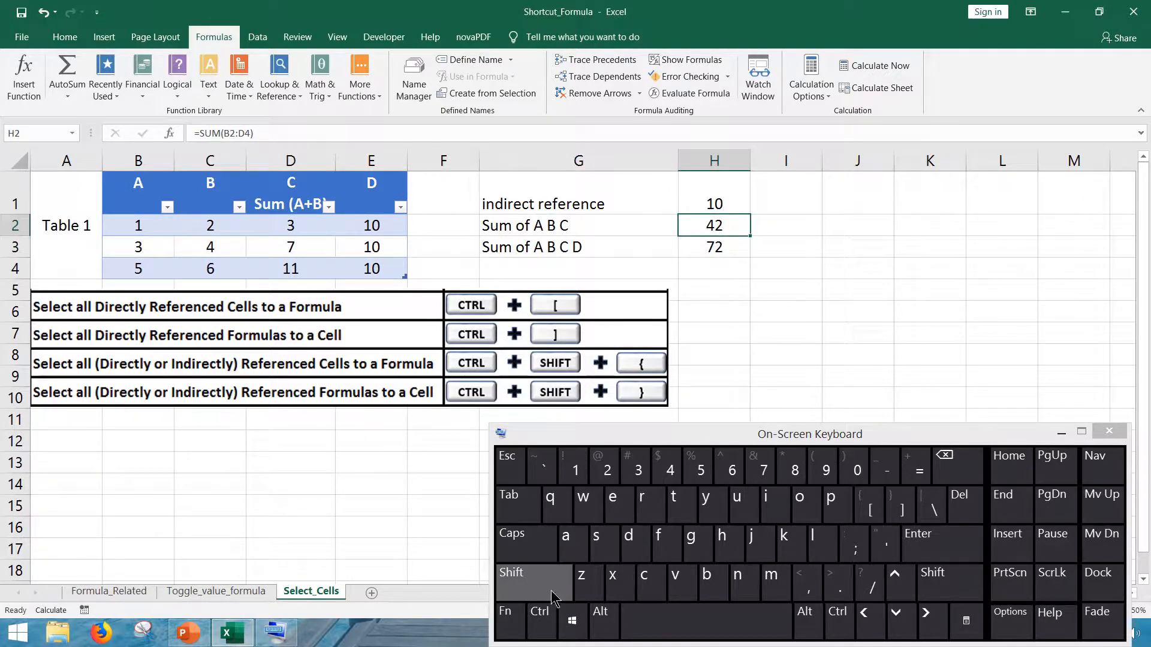
{"action": "left_click", "coordinate": [546, 612]}
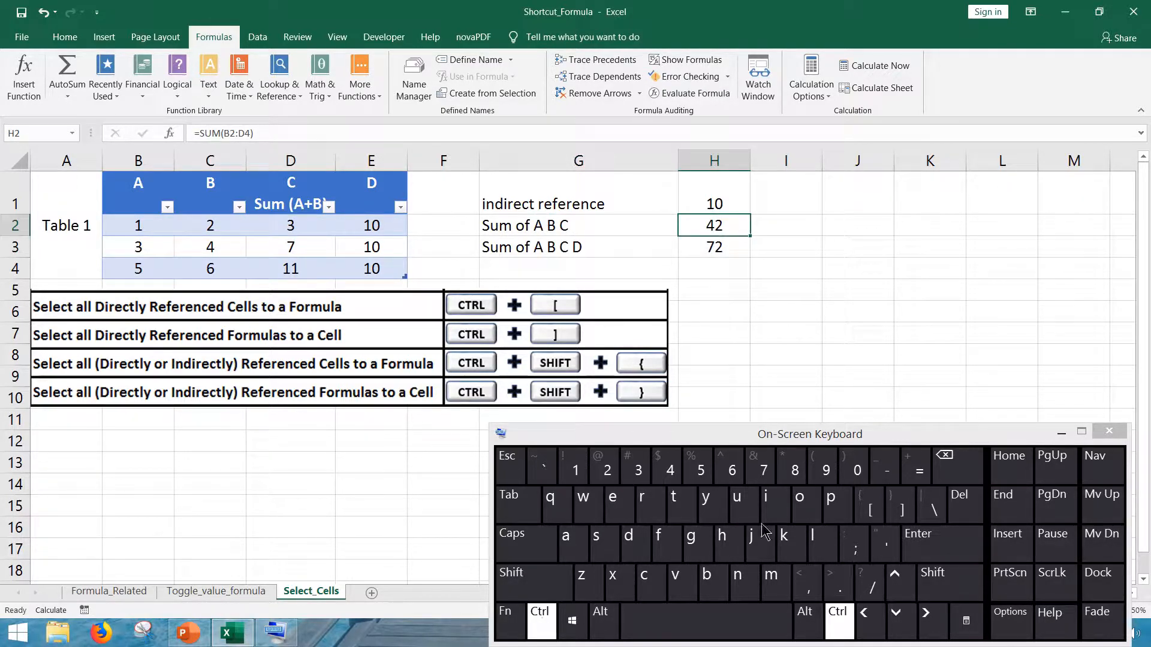
{"action": "left_click", "coordinate": [867, 508]}
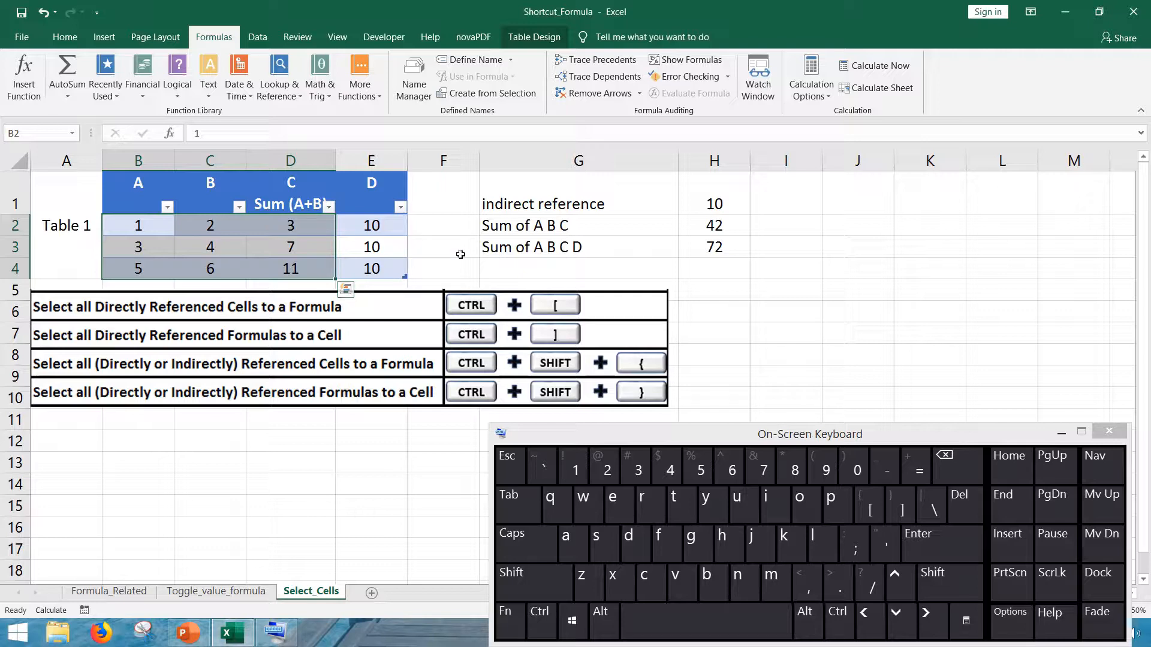
Select all cells directly or indirectly referenced by the Sum of A B C D formula in cell H3.
{"action": "left_click", "coordinate": [707, 229]}
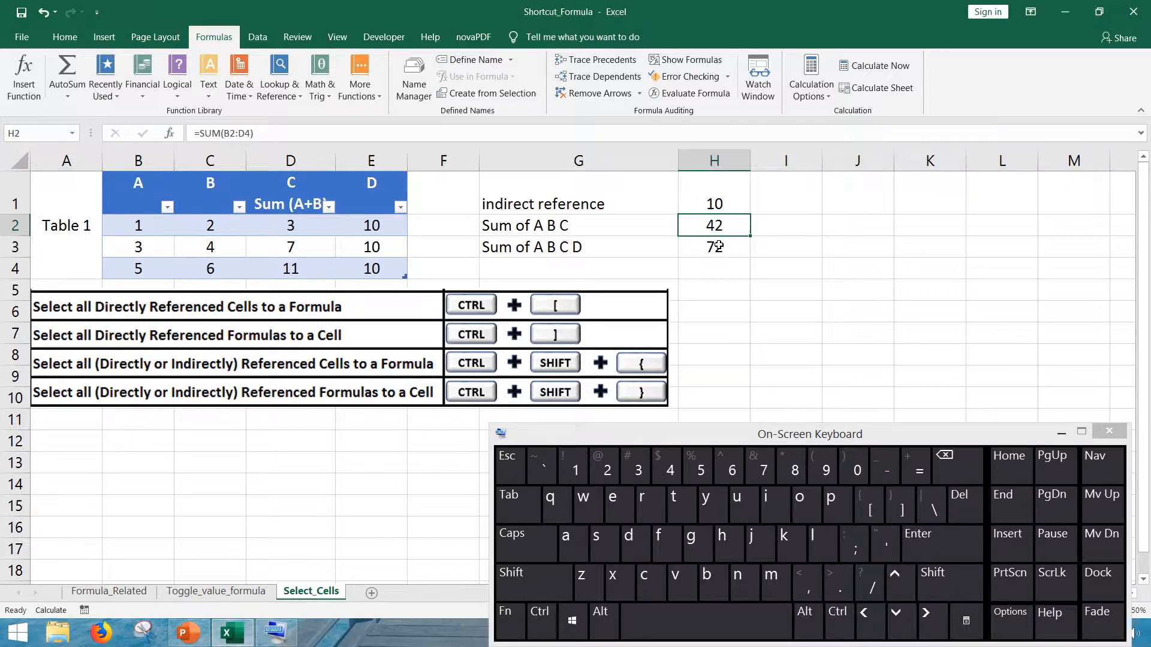
{"action": "left_click", "coordinate": [718, 246]}
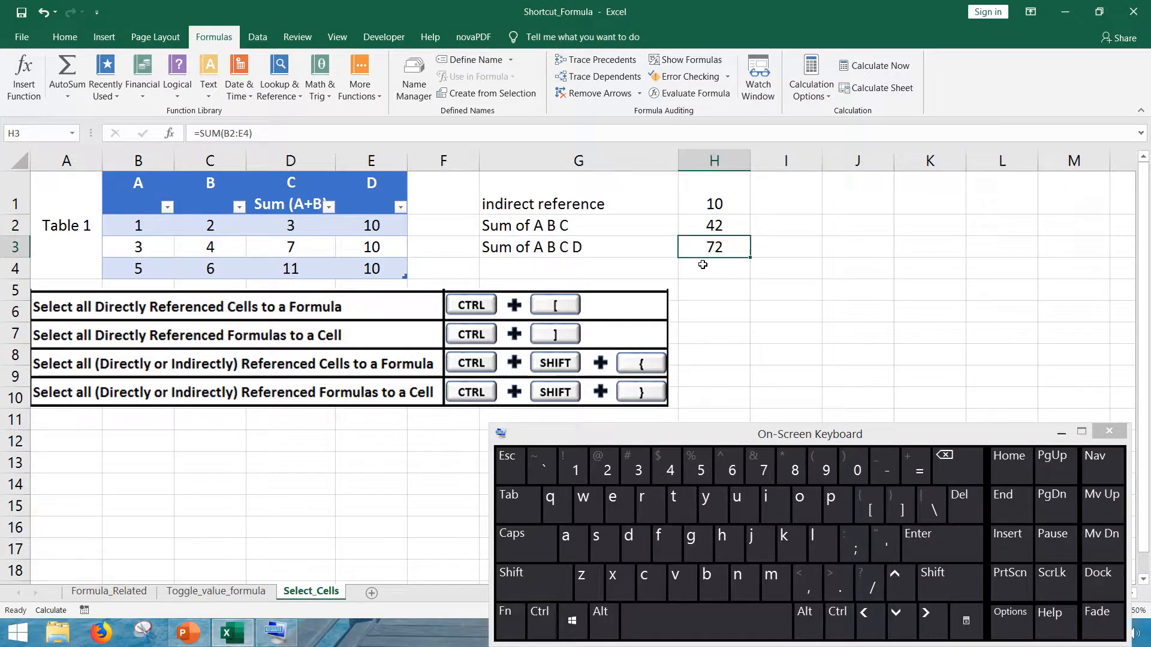
{"action": "left_click", "coordinate": [535, 611]}
{"action": "left_click", "coordinate": [523, 592]}
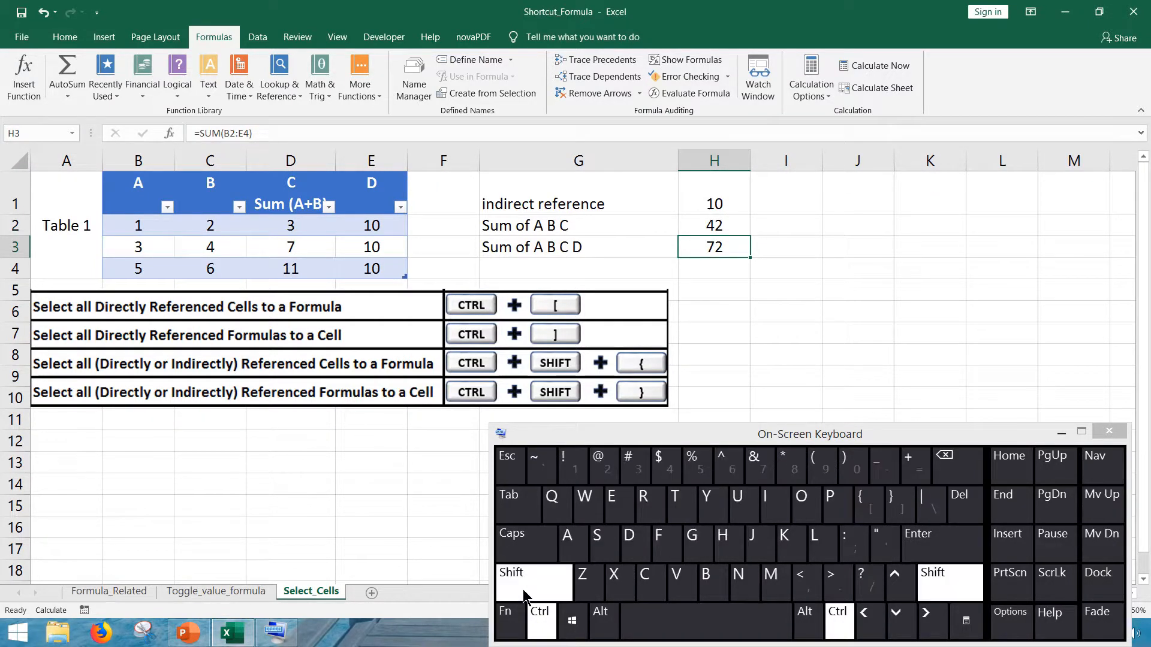
{"action": "left_click", "coordinate": [866, 510]}
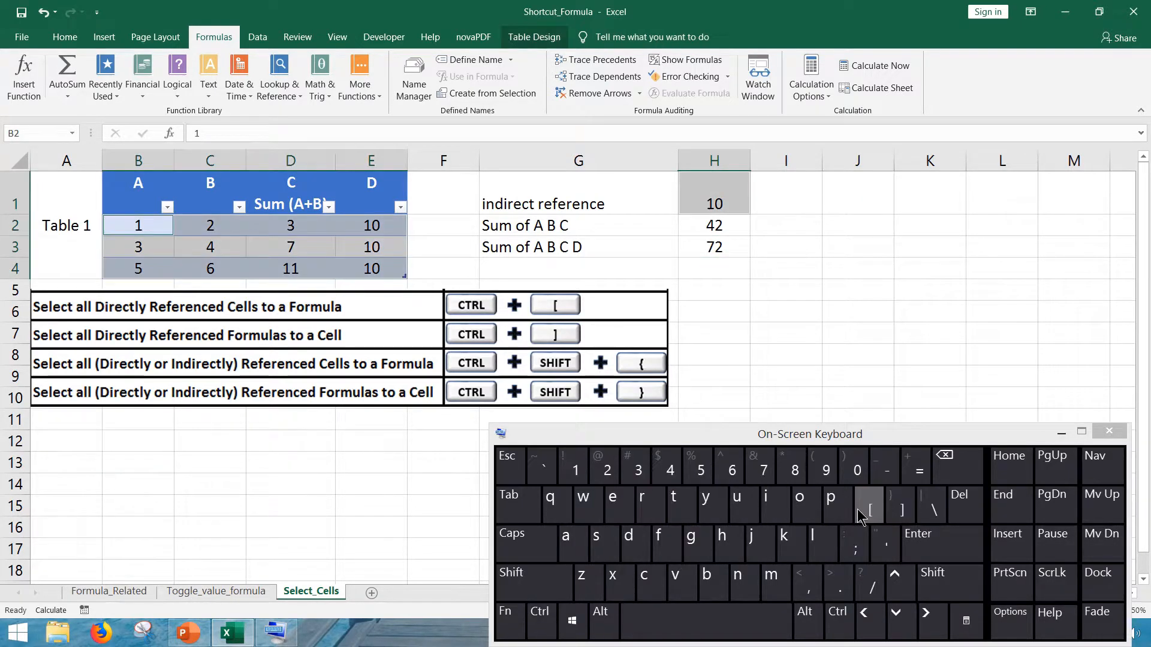